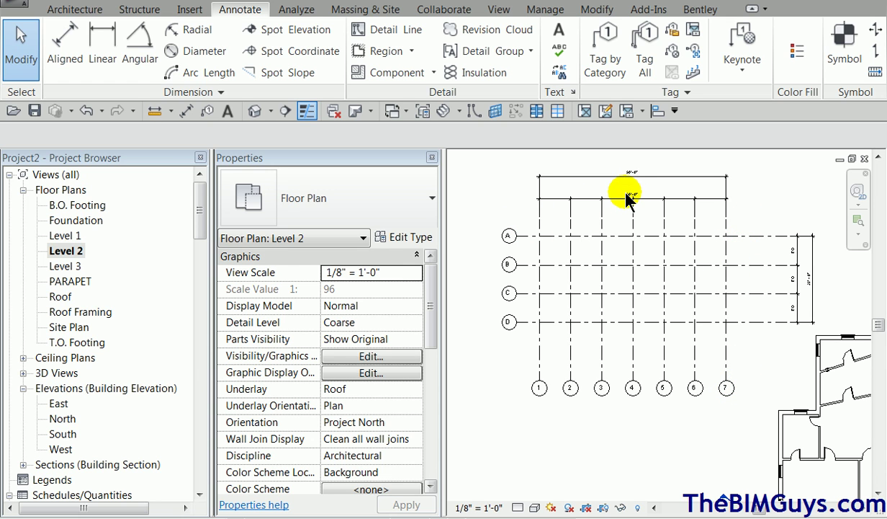
Step: Review the type properties of the lower horizontal dimension string above the grids, including its text settings, without changing them
scroll(648, 196, "up", 4)
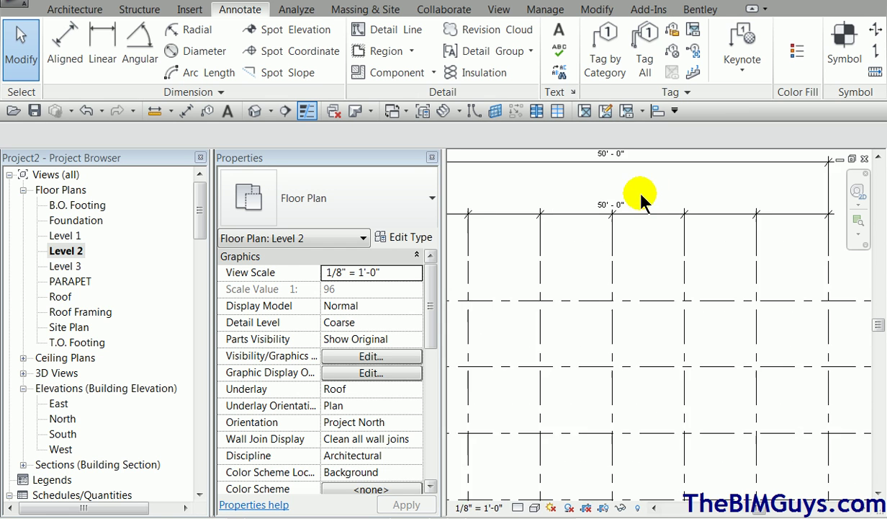
left_click(619, 207)
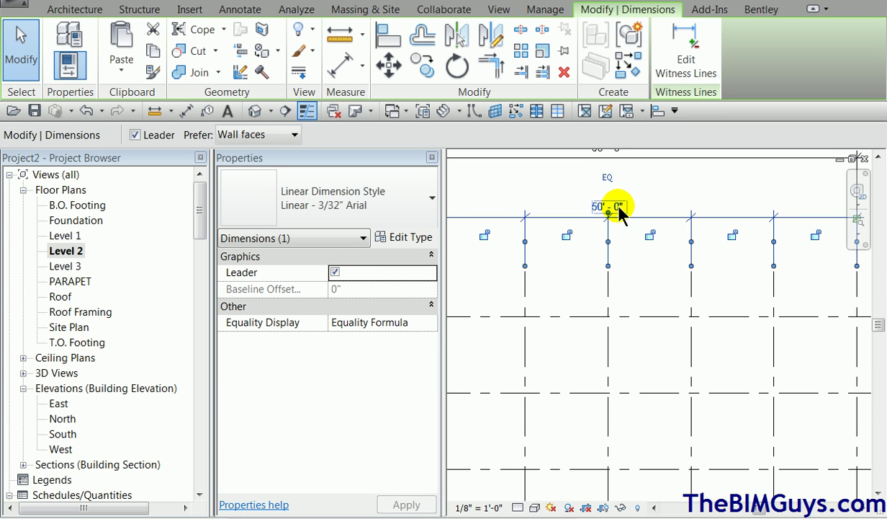
left_click(405, 238)
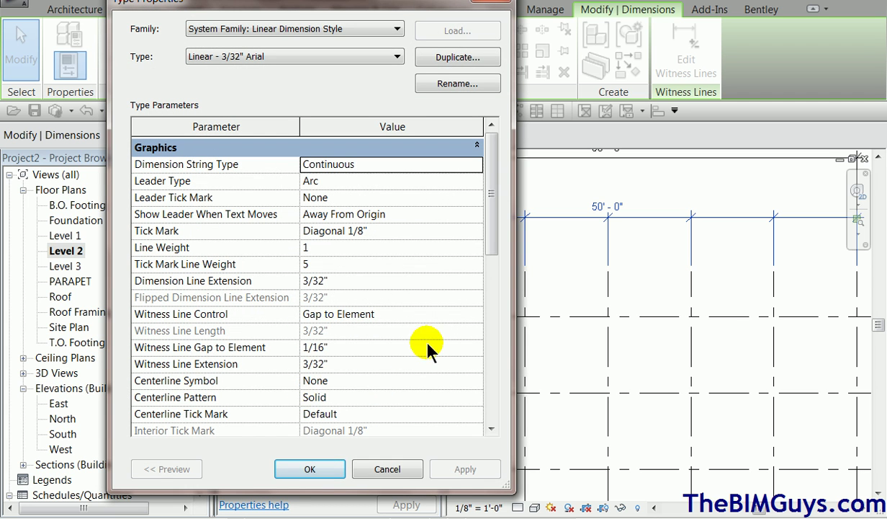
left_click_drag(494, 237, 494, 332)
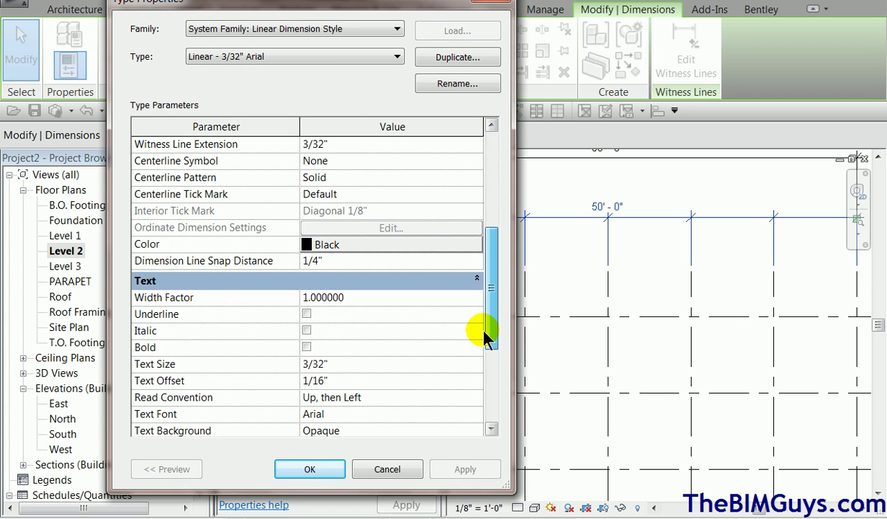
left_click(378, 468)
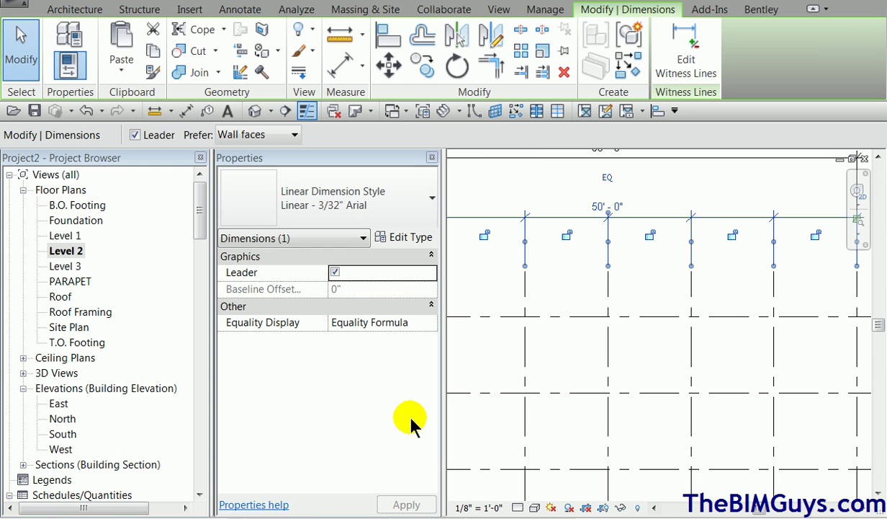
left_click(570, 290)
Step: Duplicate the type of grid A as HSA-BUBBLE and apply the new type to that grid
scroll(574, 277, "down", 1)
middle_click_drag(574, 277, 760, 415)
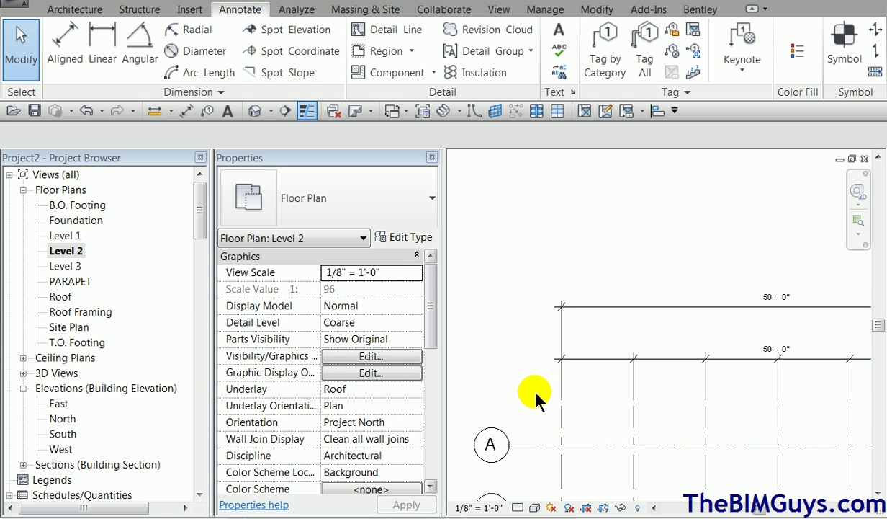
scroll(530, 402, "down", 1)
middle_click_drag(532, 396, 562, 252)
left_click(531, 311)
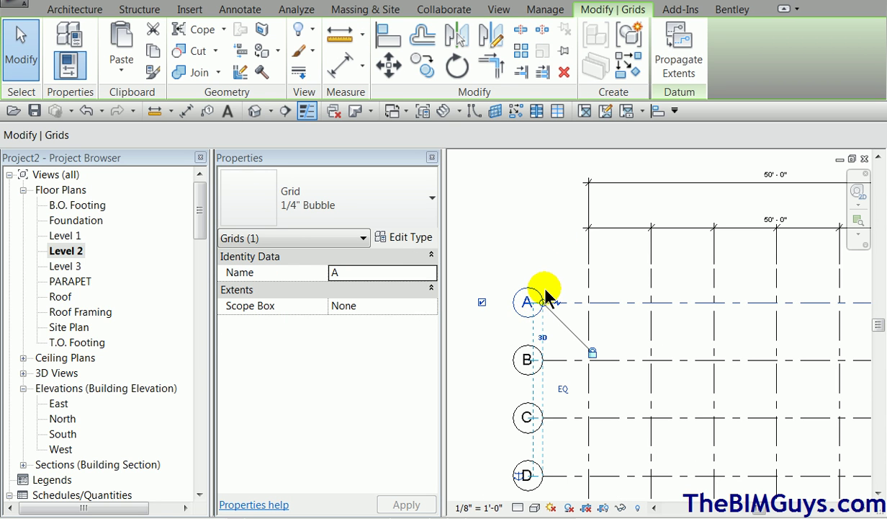
left_click(417, 235)
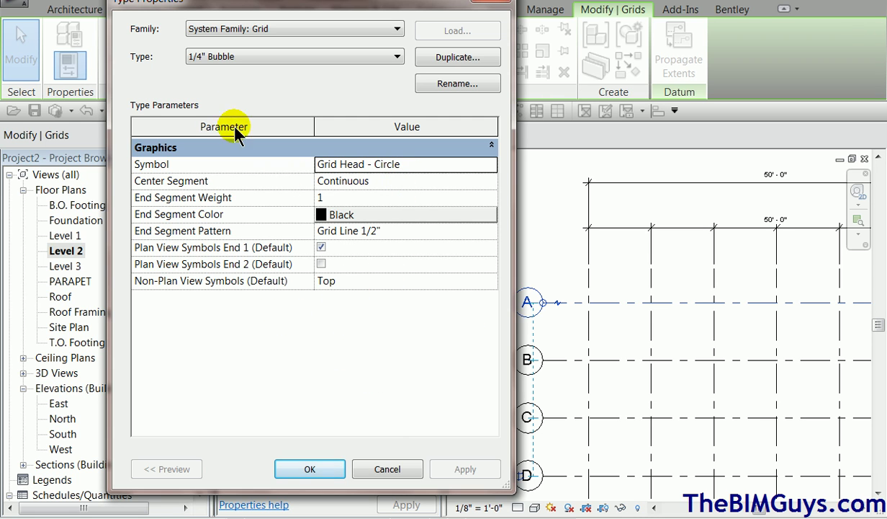
left_click(449, 57)
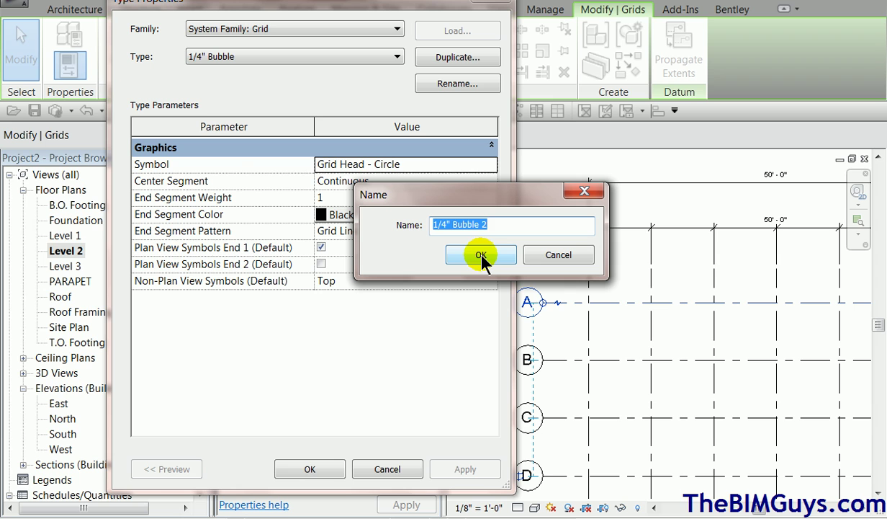
type("HS")
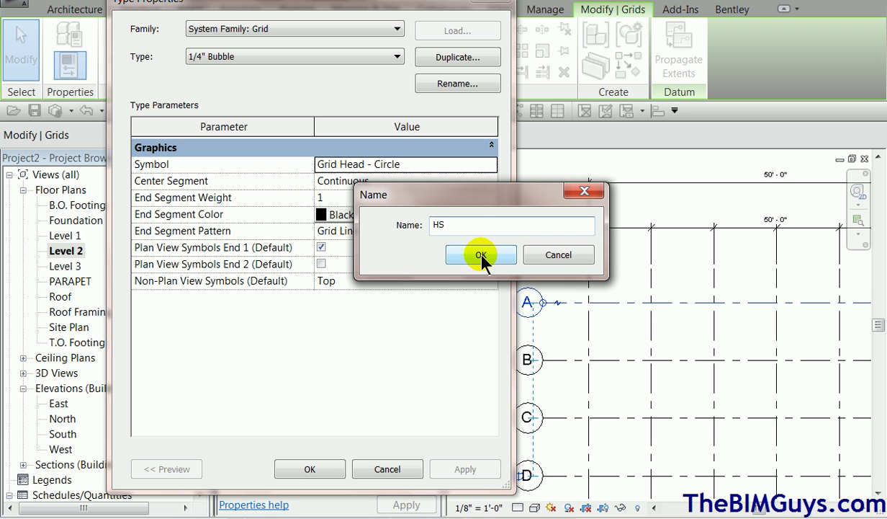
type("A-BUBBLE")
left_click(491, 255)
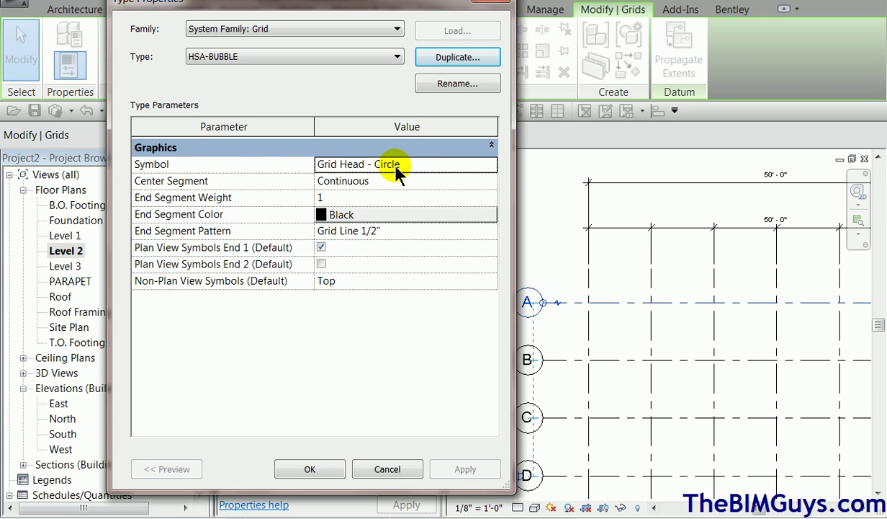
left_click(328, 471)
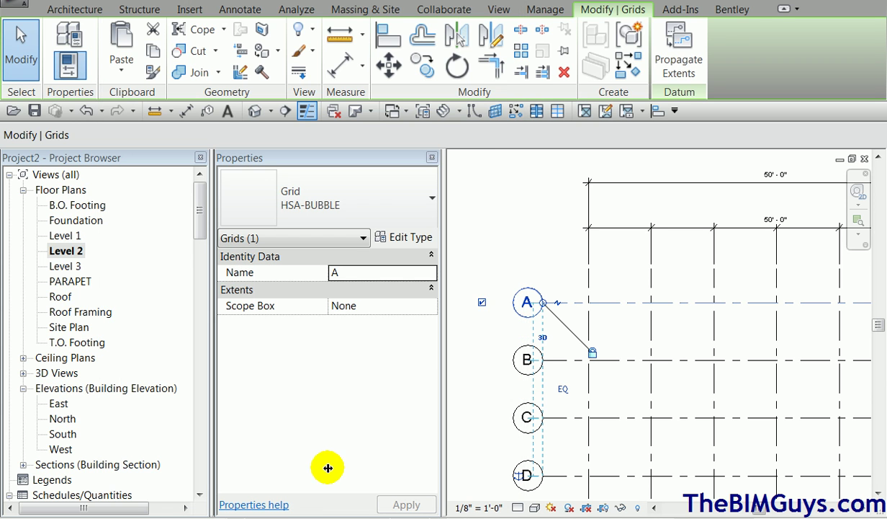
left_click(514, 222)
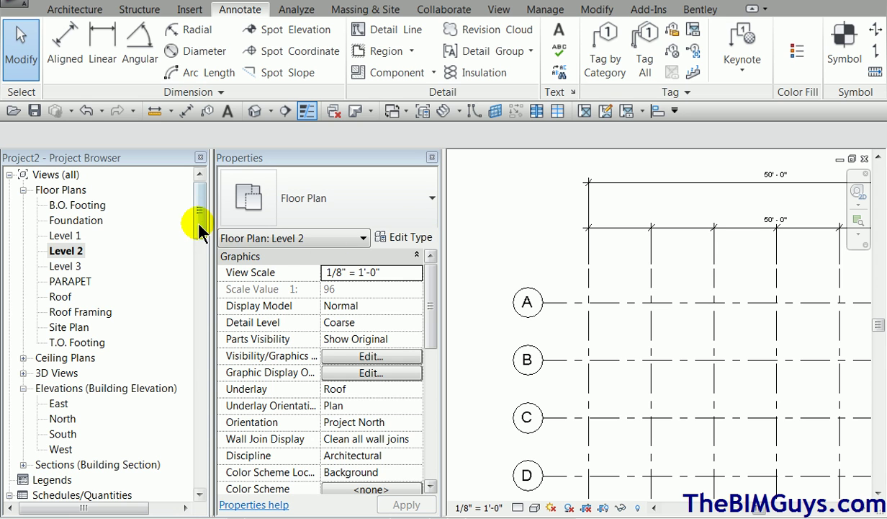
Step: Expand the Annotation Symbols families in the project and select the Grid Head - Circle type under its family
left_click_drag(199, 199, 204, 315)
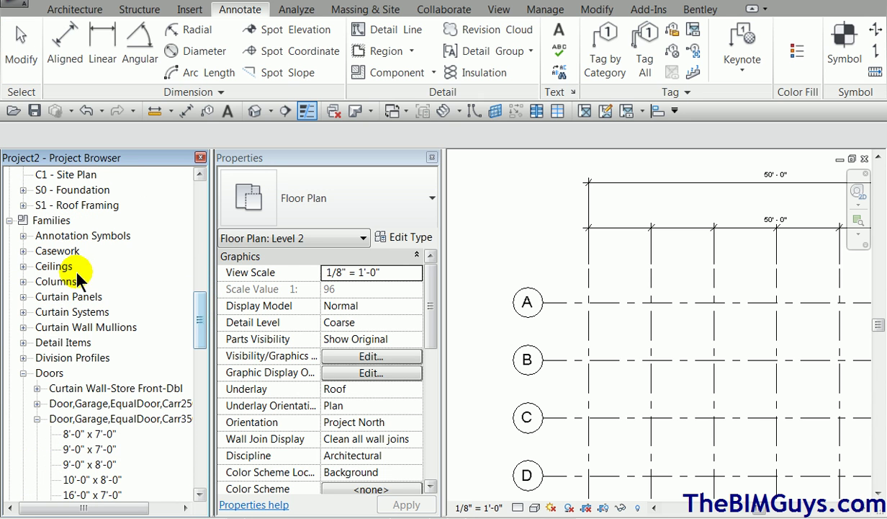
left_click(23, 236)
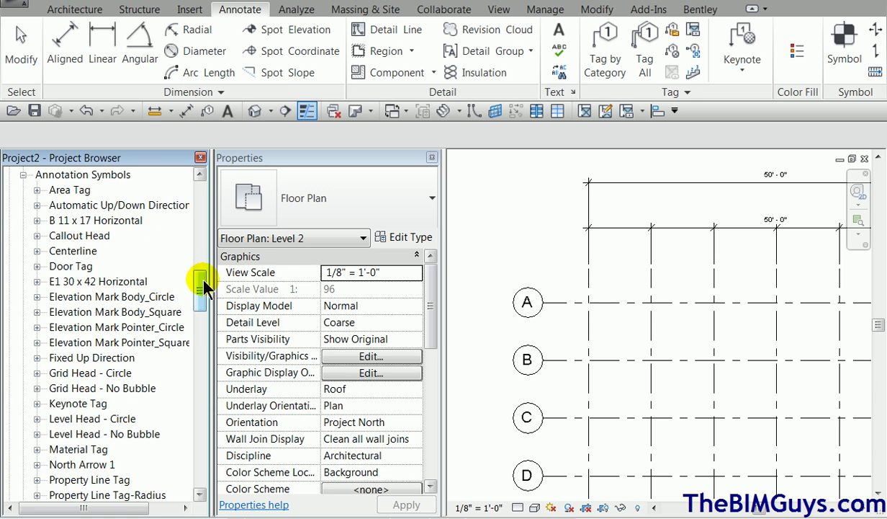
left_click_drag(204, 281, 204, 302)
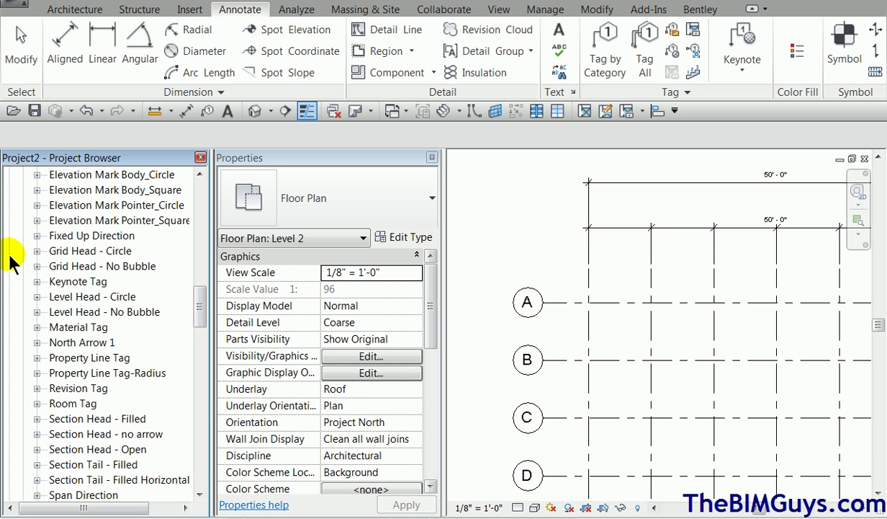
left_click(68, 250)
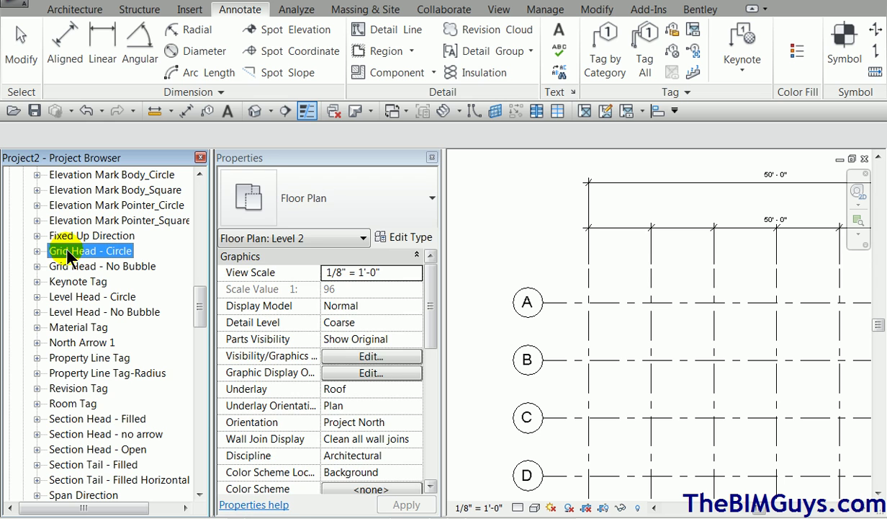
left_click(36, 251)
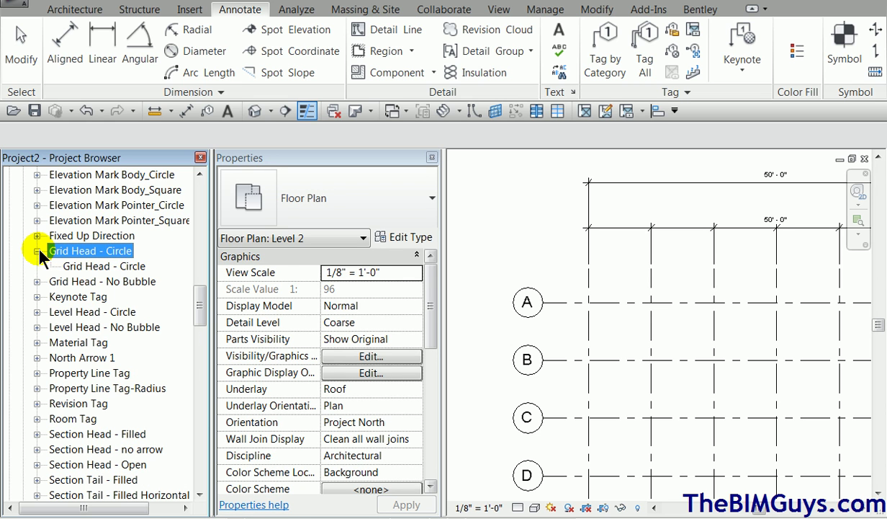
left_click(93, 266)
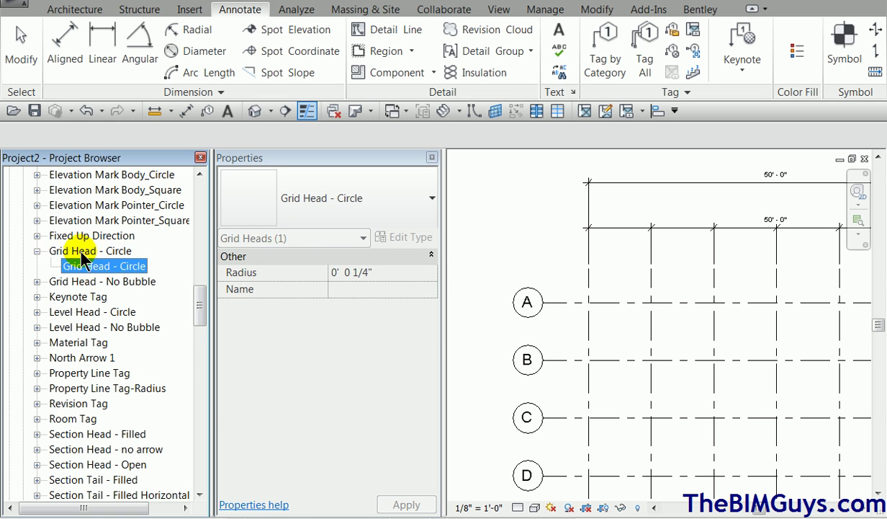
Step: Compare the commands available for the Grid Head - Circle family with those available for its type
left_click(81, 252)
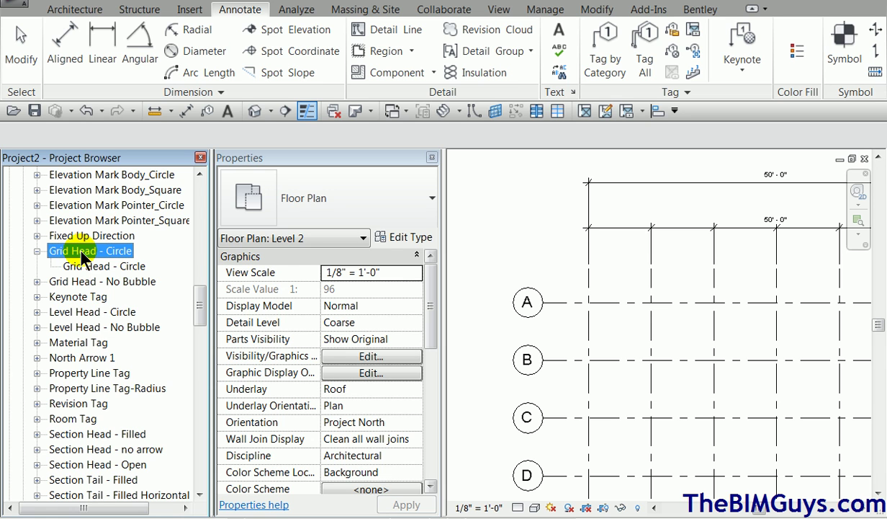
right_click(83, 258)
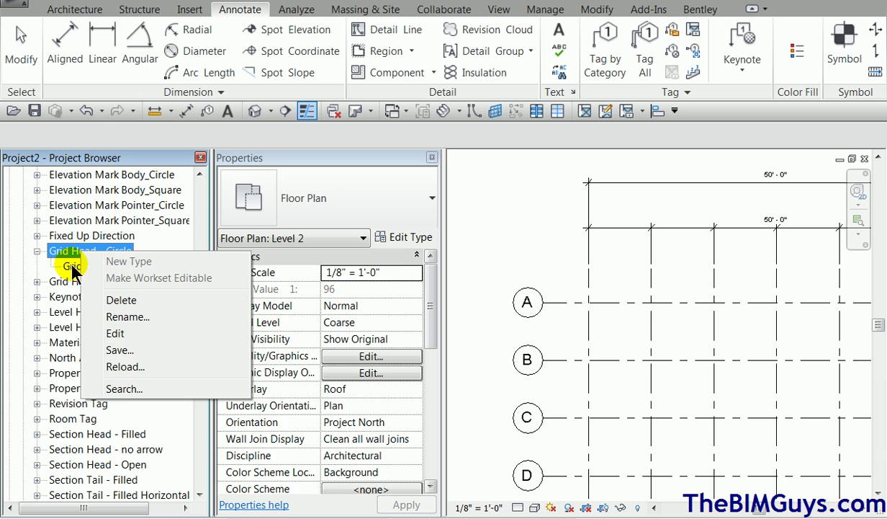
left_click(72, 267)
right_click(75, 262)
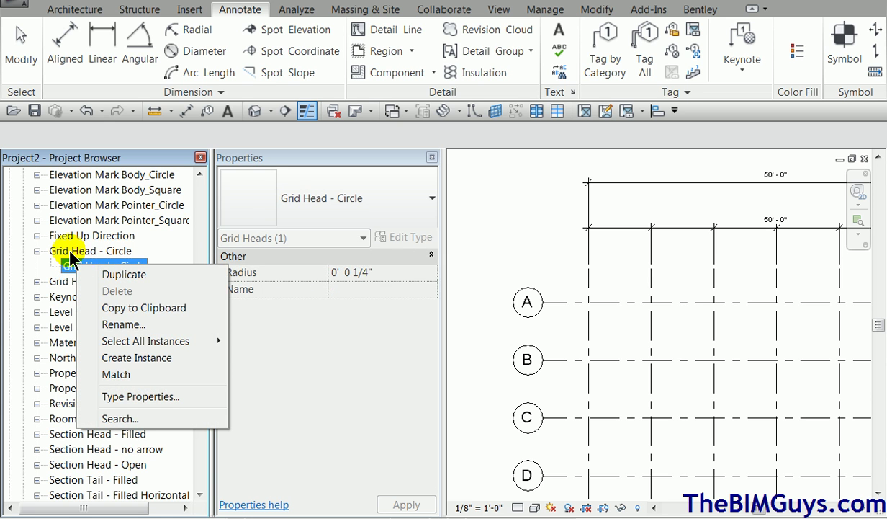
left_click(72, 254)
right_click(70, 252)
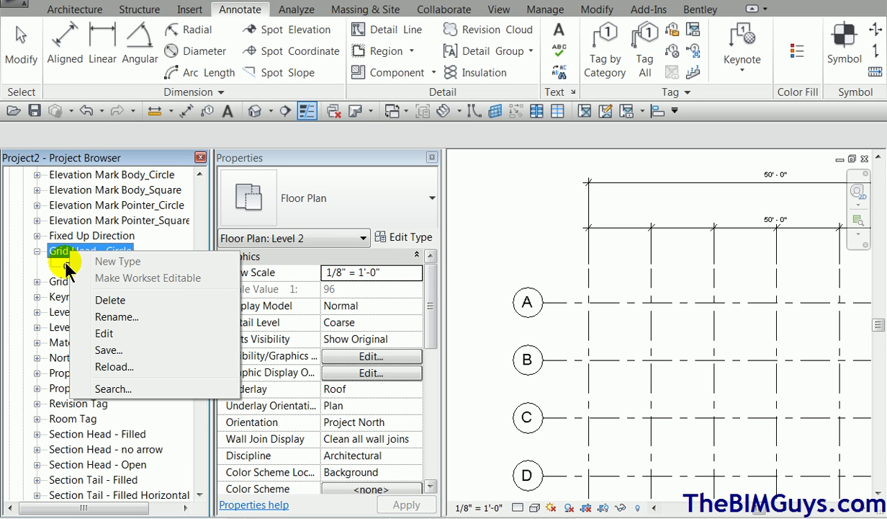
left_click(66, 266)
right_click(67, 266)
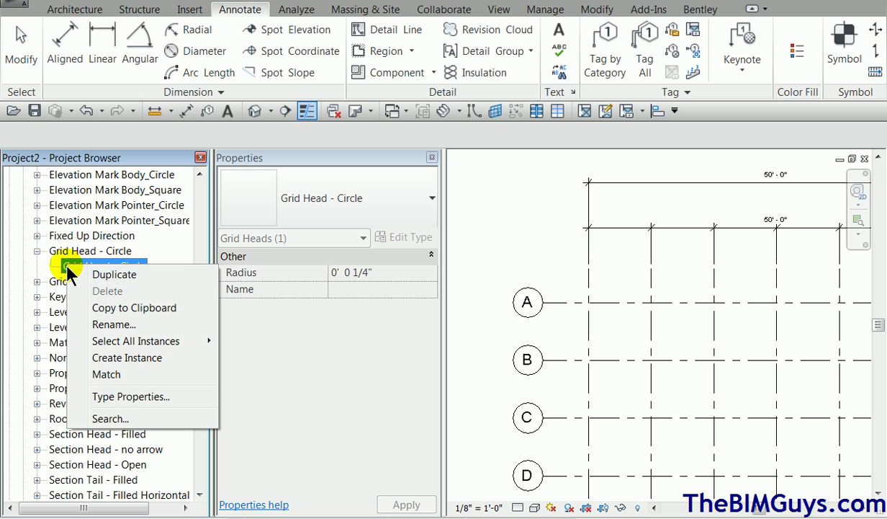
left_click(63, 250)
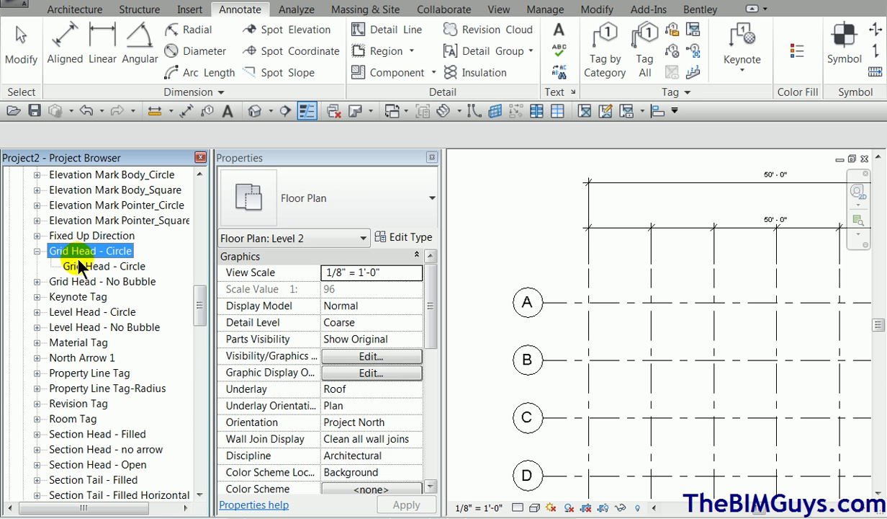
Step: Duplicate the Grid Head - Circle type through its type properties and name the copy HSA - CIRCLE
left_click(81, 268)
right_click(84, 274)
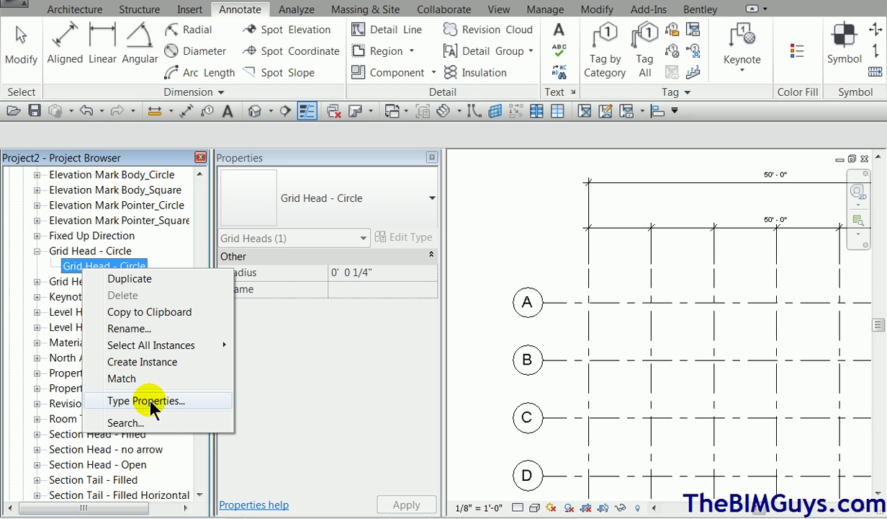
left_click(170, 402)
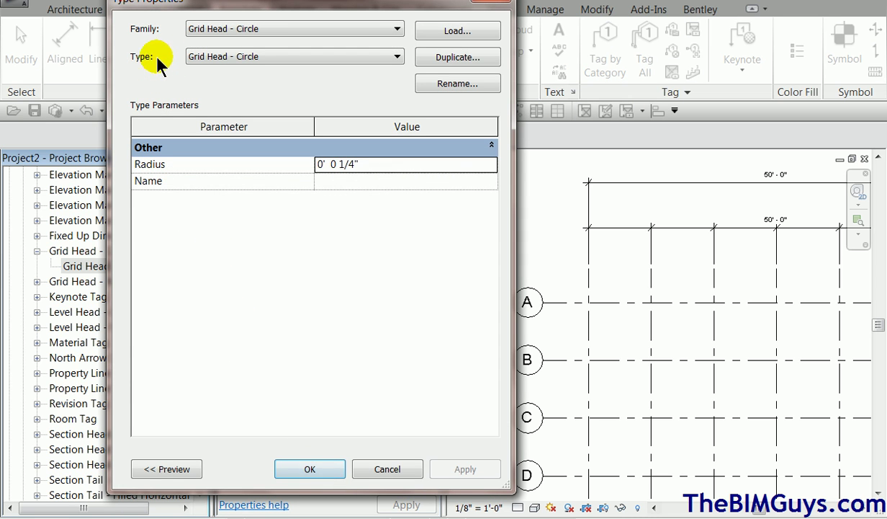
left_click(456, 57)
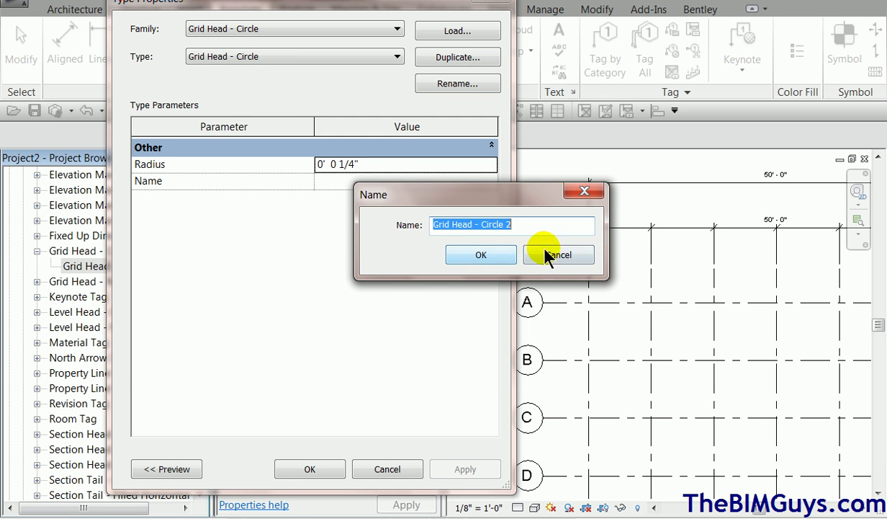
left_click_drag(510, 224, 481, 224)
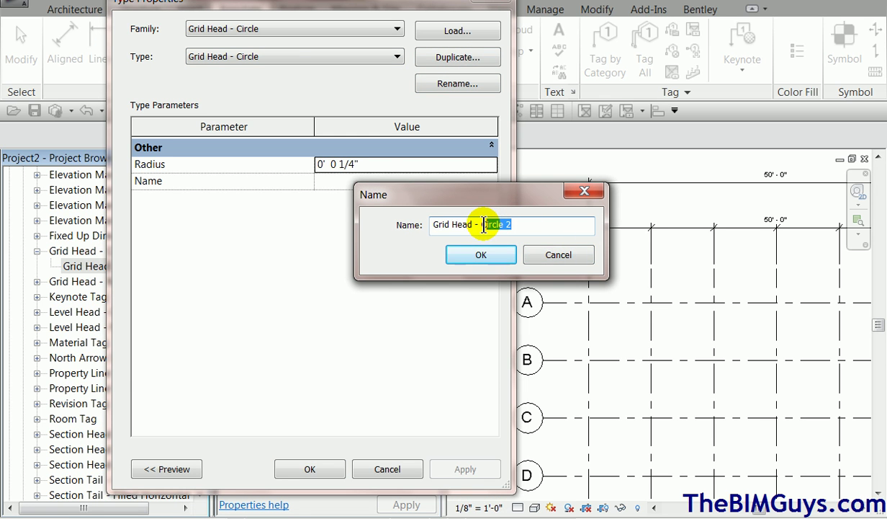
key("BackSpace")
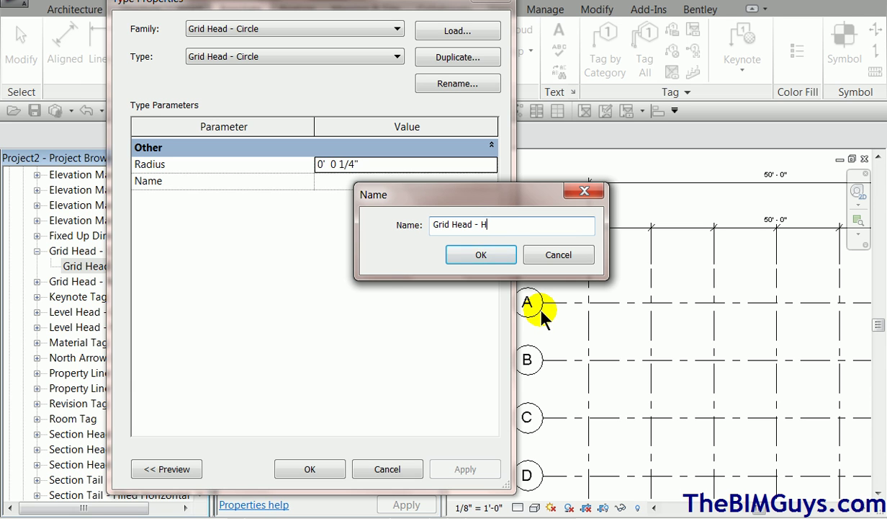
key("BackSpace")
key("BackSpace")
key("BackSpace")
key("BackSpace")
key("BackSpace")
key("BackSpace")
key("BackSpace")
key("BackSpace")
key("BackSpace")
key("BackSpace")
key("BackSpace")
key("BackSpace")
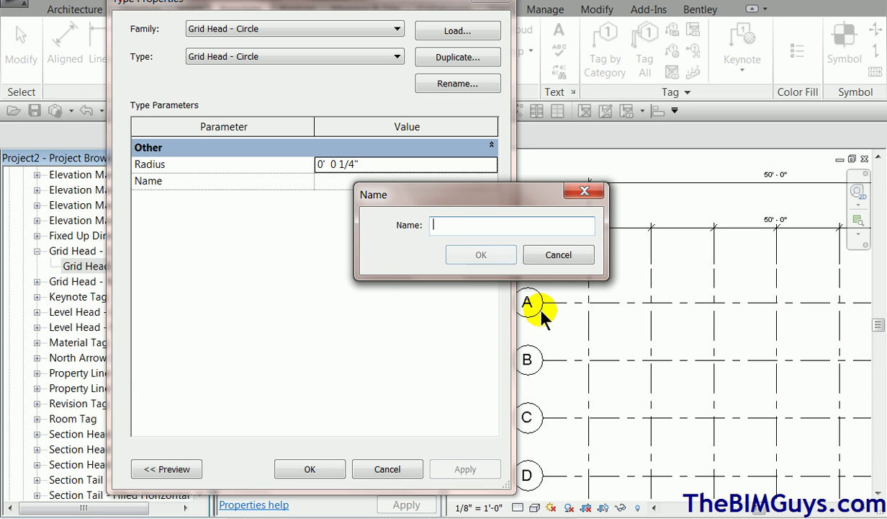
type("HSA")
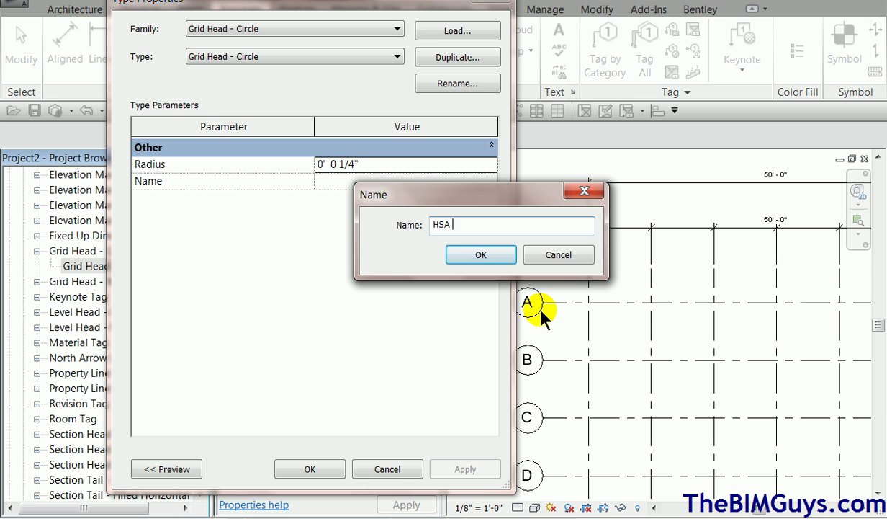
type(" - CIRCLE")
left_click(481, 254)
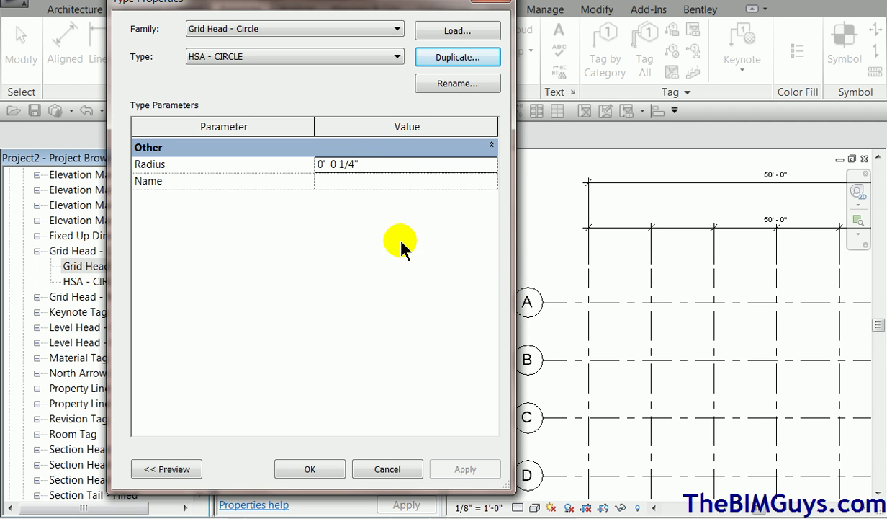
Step: Set the radius of the HSA - CIRCLE grid head type to 3/16" and accept the type properties
left_click(355, 166)
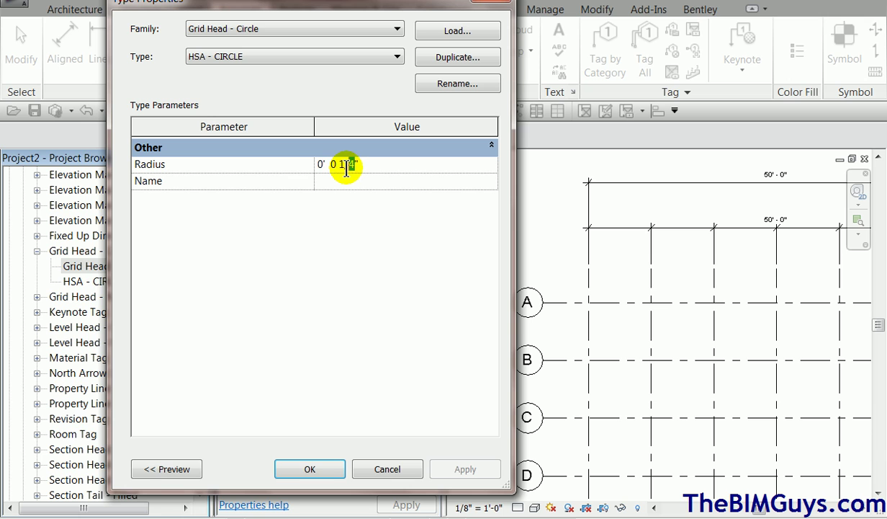
left_click_drag(356, 165, 339, 165)
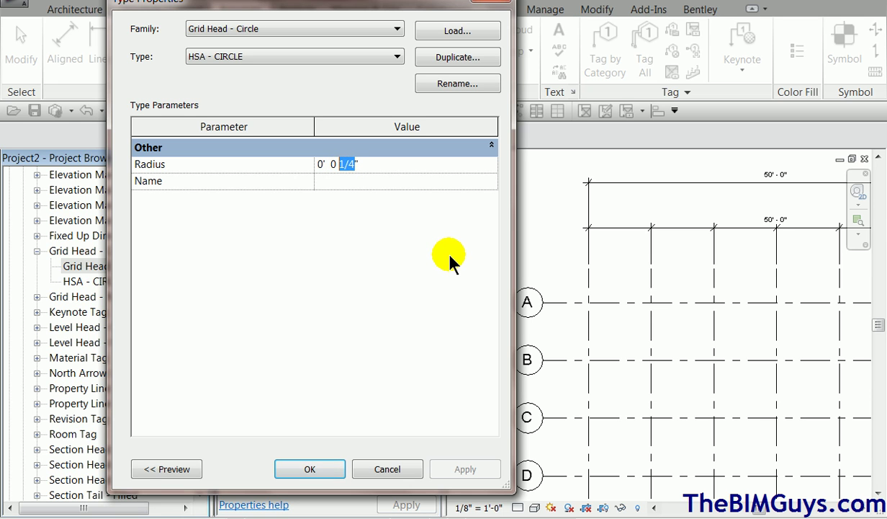
type("3/")
key("BackSpace")
key("BackSpace")
key("BackSpace")
type("0")
key("BackSpace")
type("3/16")
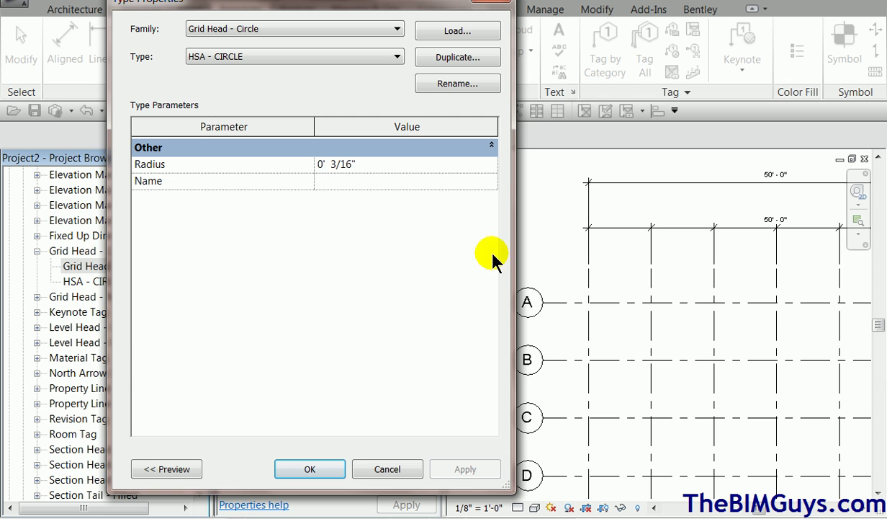
left_click(311, 469)
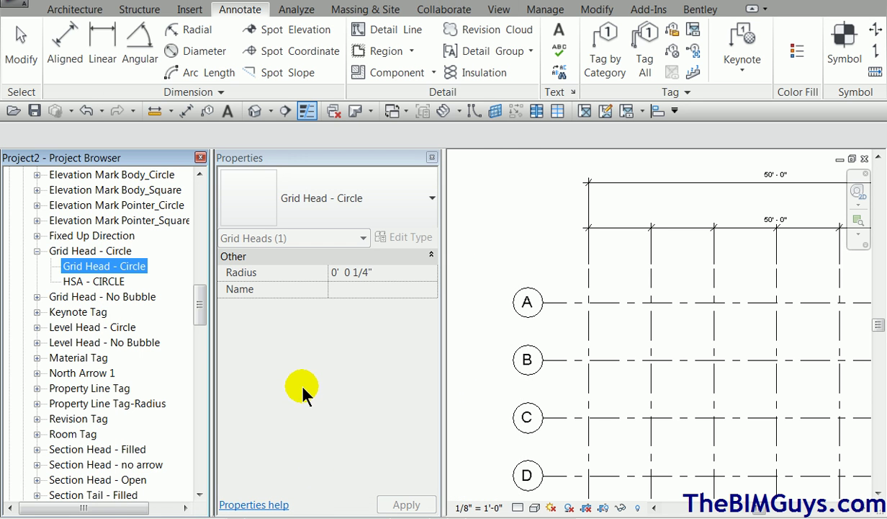
Step: Compare the radius of the HSA - CIRCLE type with that of the original Grid Head - Circle type
left_click(108, 282)
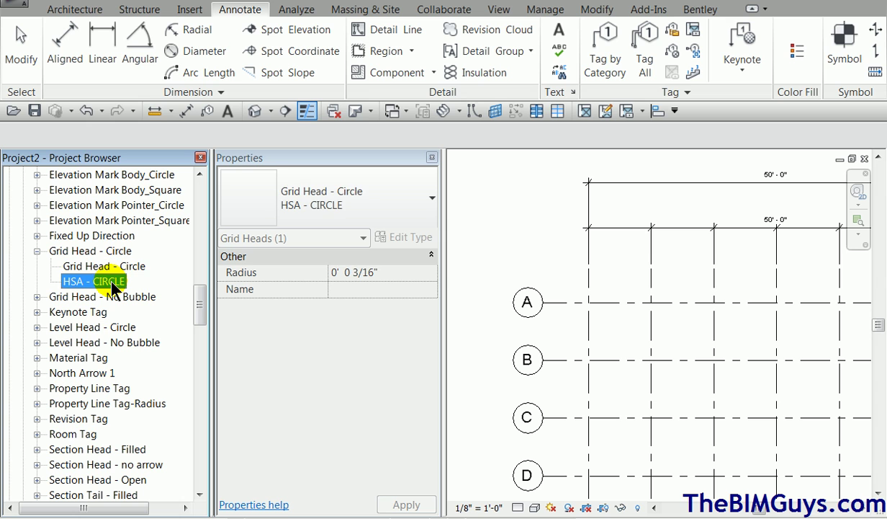
left_click(114, 265)
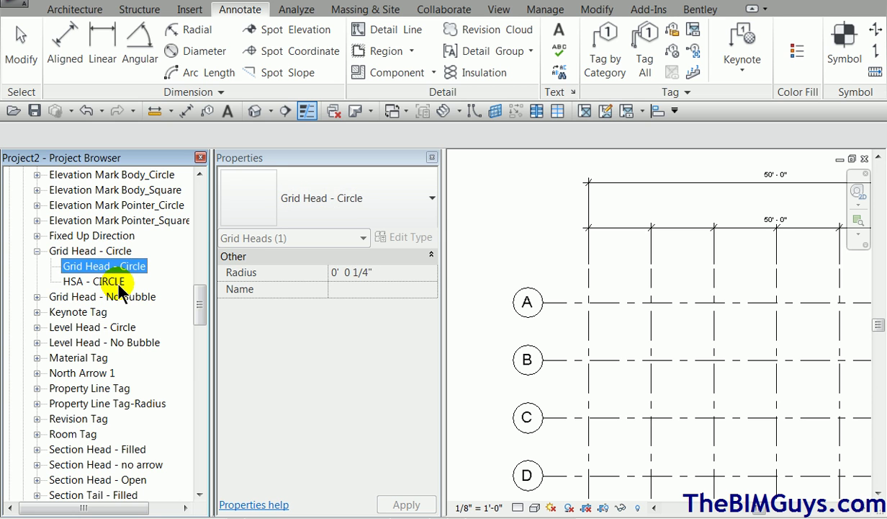
left_click(108, 282)
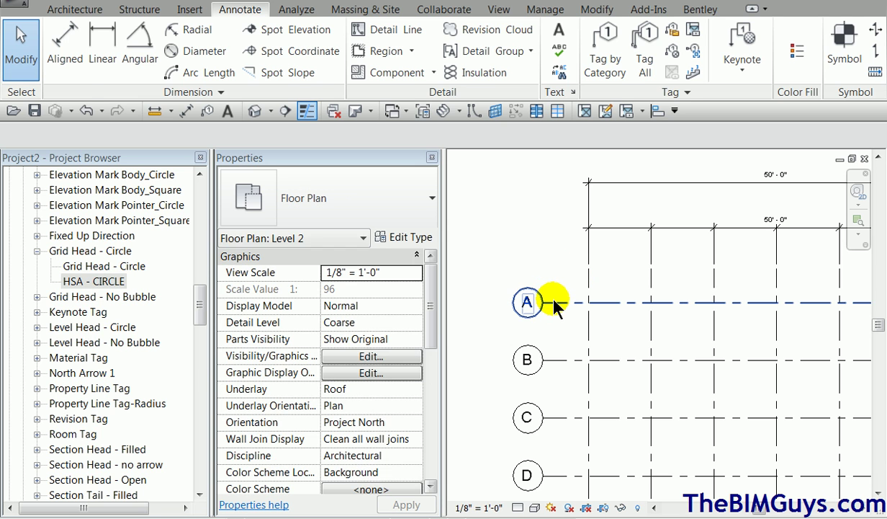
Step: Assign Grid Head - Circle : HSA - CIRCLE as the symbol of grid A's HSA-BUBBLE type
left_click(555, 303)
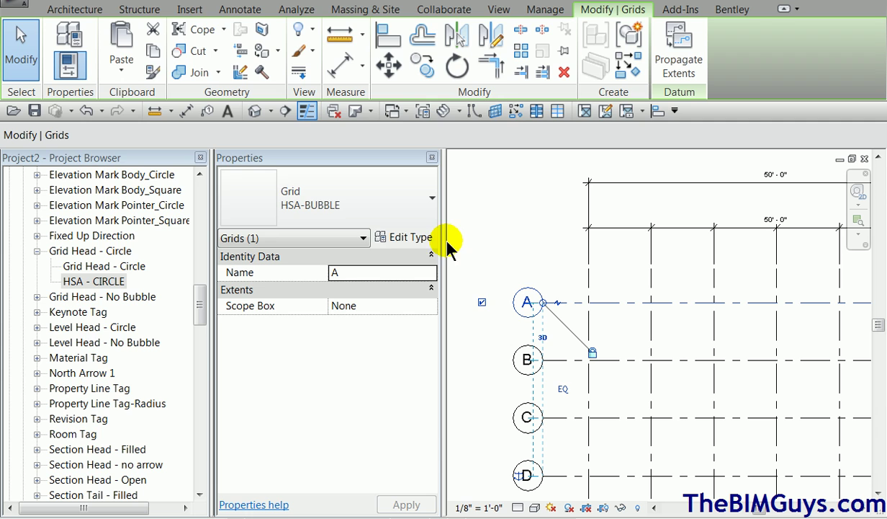
left_click(417, 239)
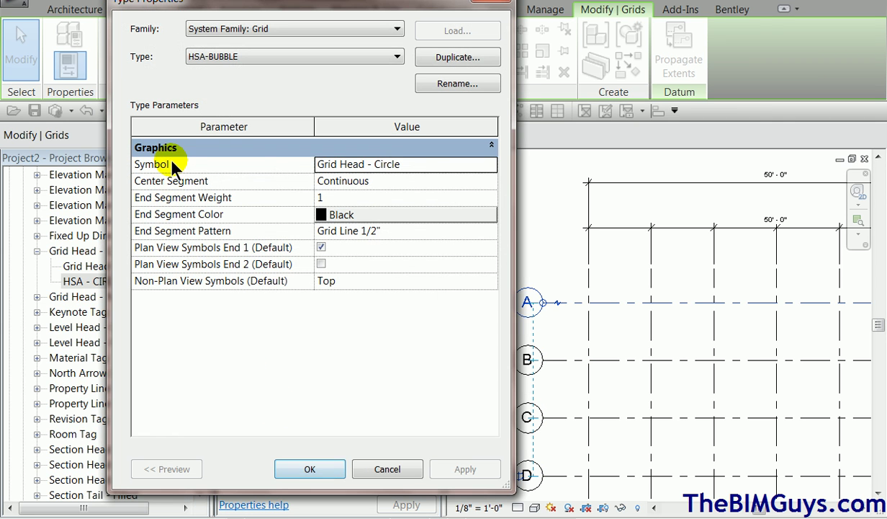
left_click(416, 165)
left_click(491, 165)
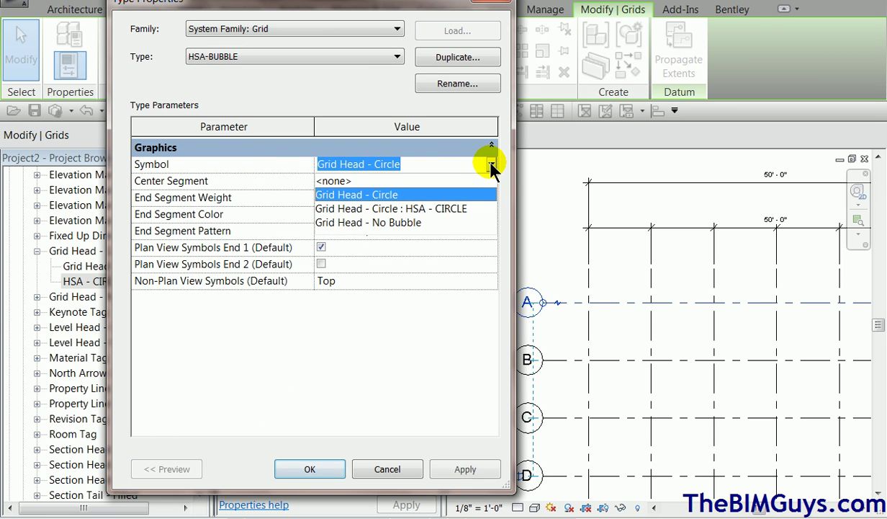
left_click(454, 210)
left_click(484, 471)
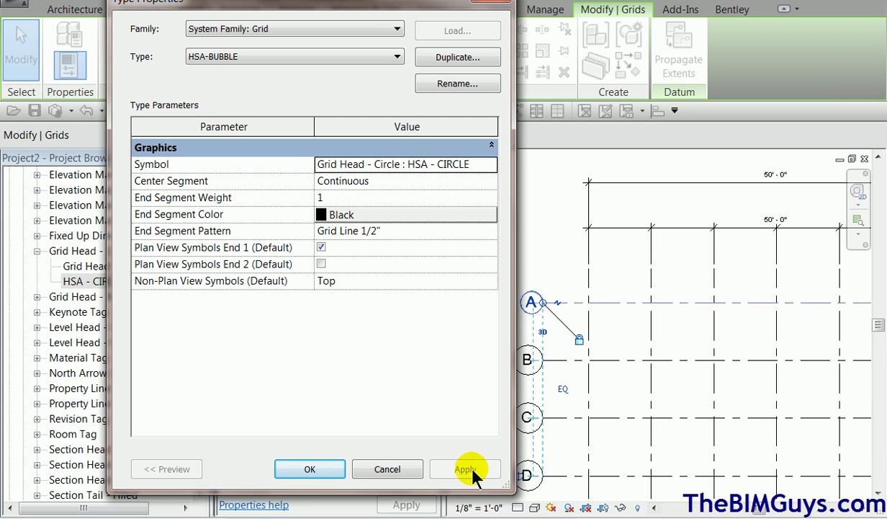
left_click(322, 472)
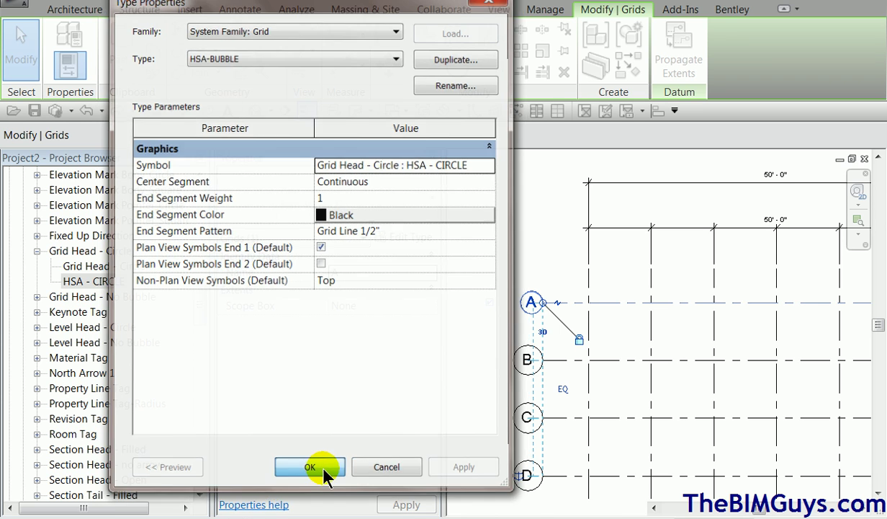
left_click(516, 230)
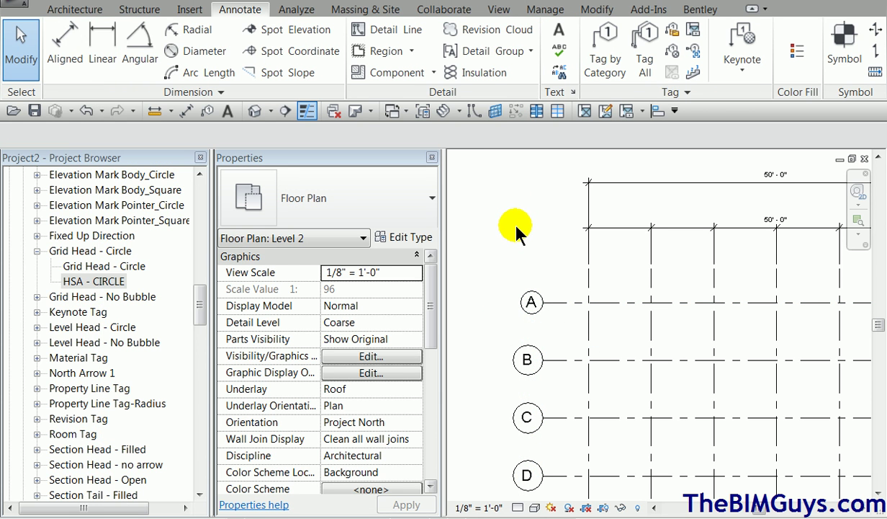
Step: Review grid A's assigned type and the symbol choices in its type properties, keeping HSA-BUBBLE with the HSA - CIRCLE head
left_click(562, 302)
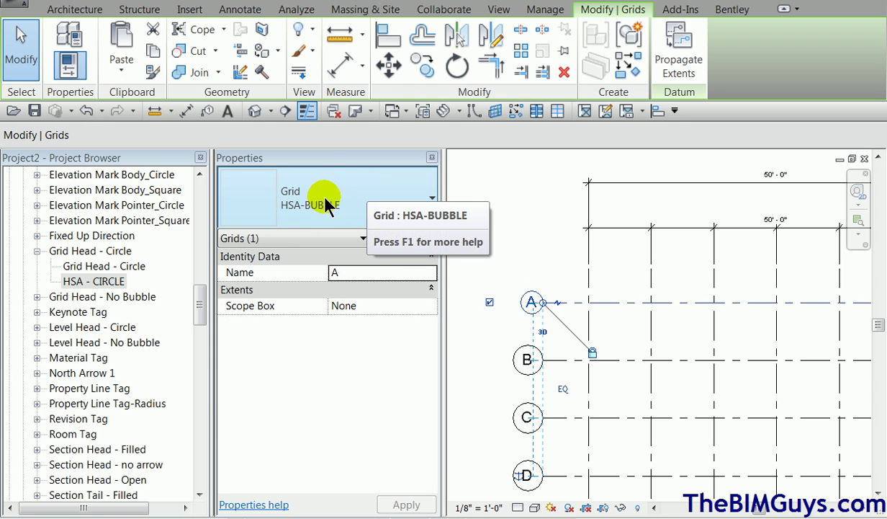
left_click(432, 197)
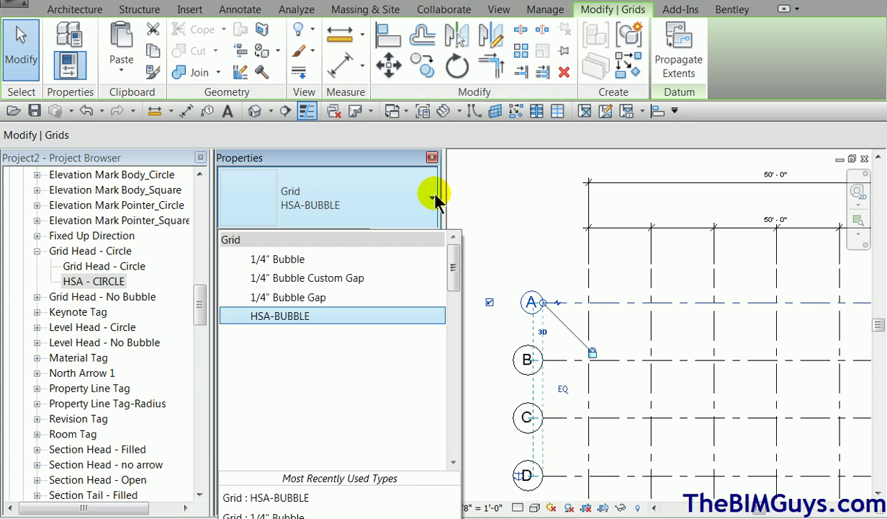
left_click(335, 314)
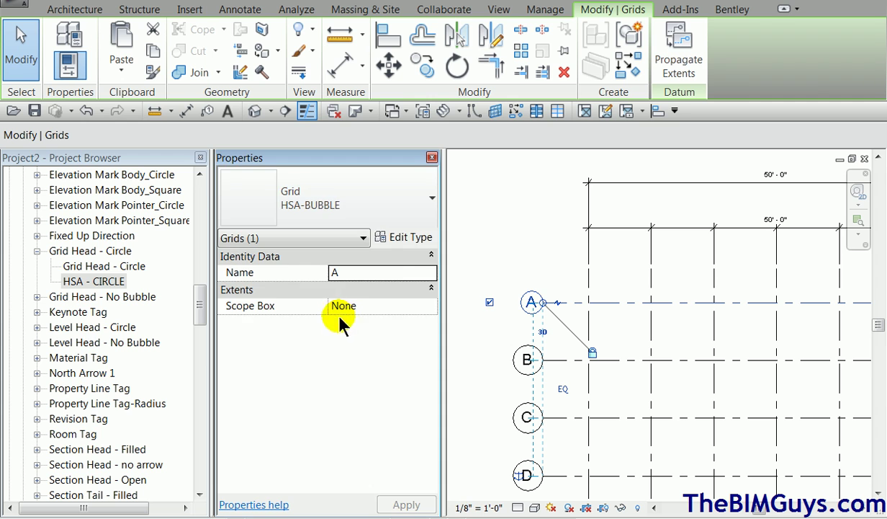
left_click(409, 237)
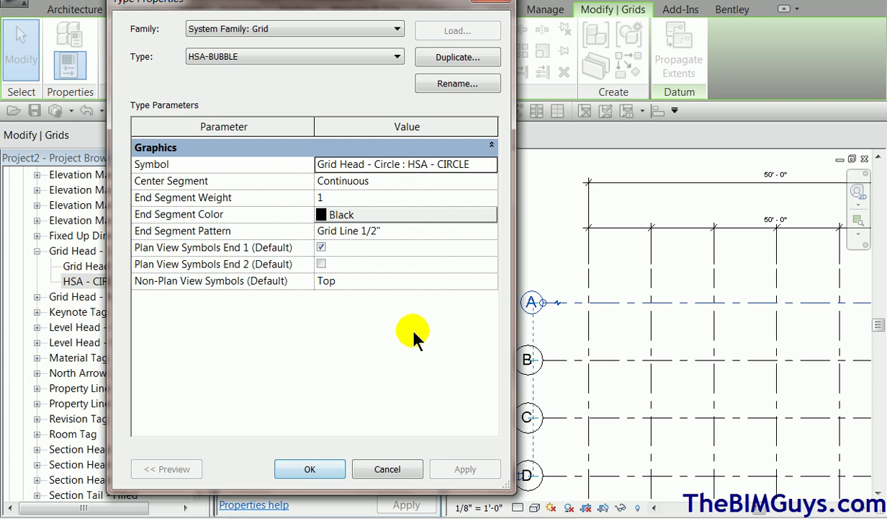
left_click(479, 165)
left_click(491, 165)
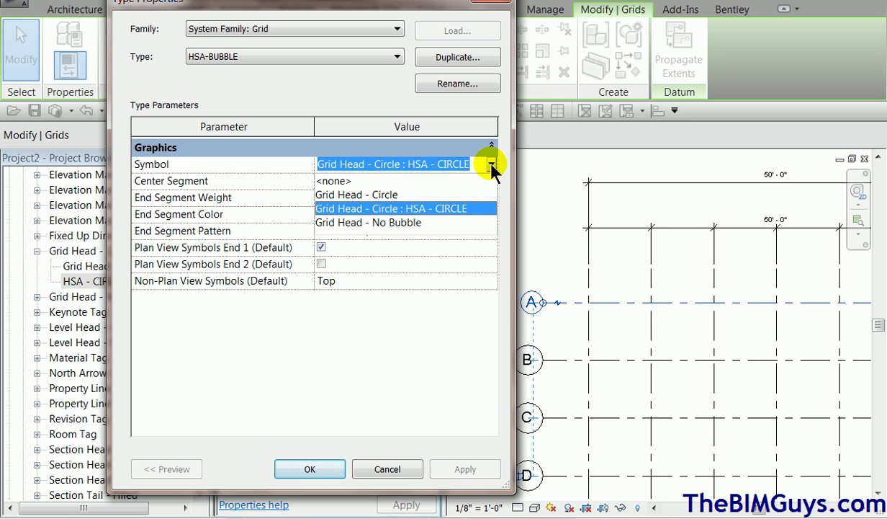
left_click(492, 167)
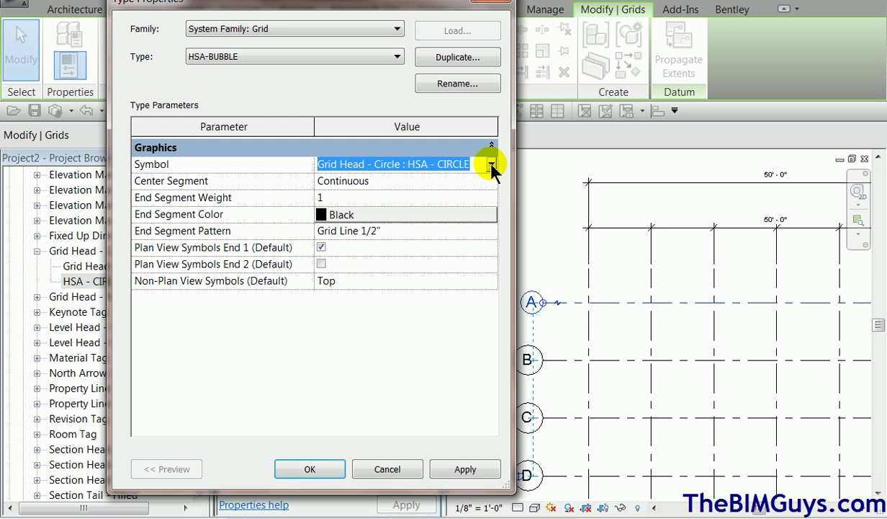
left_click(465, 469)
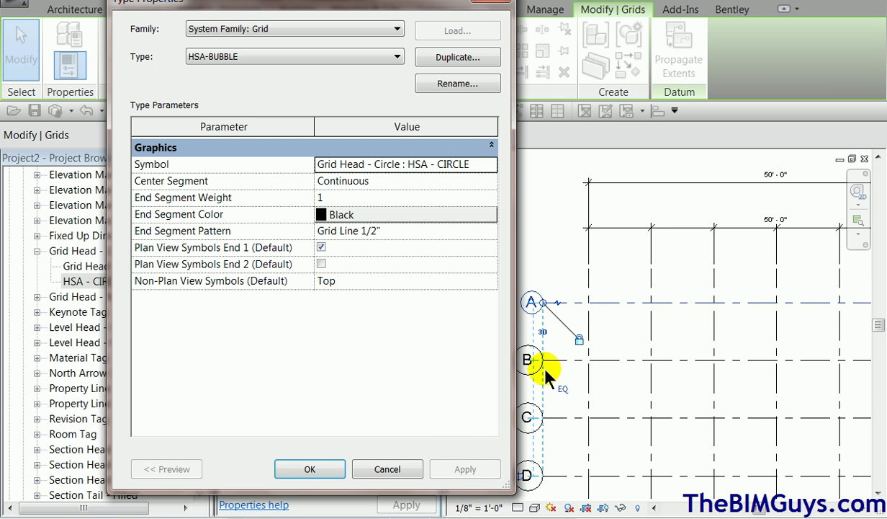
left_click(317, 470)
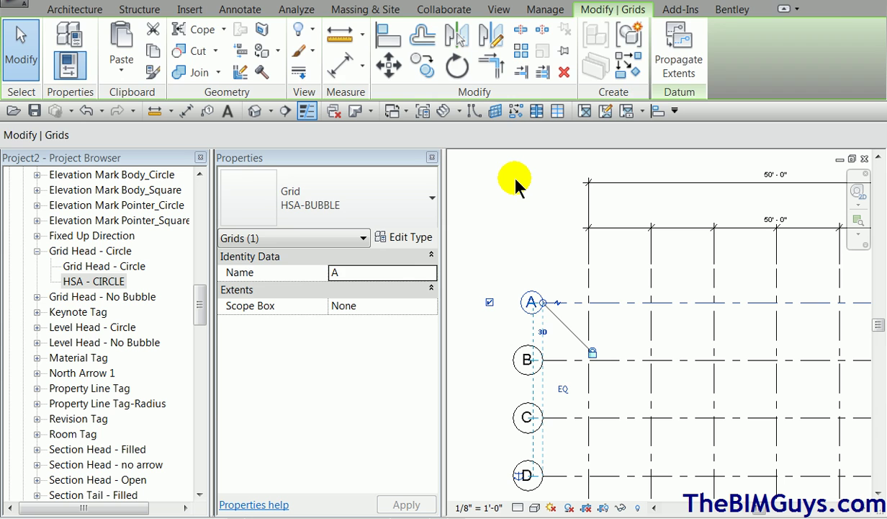
left_click(516, 184)
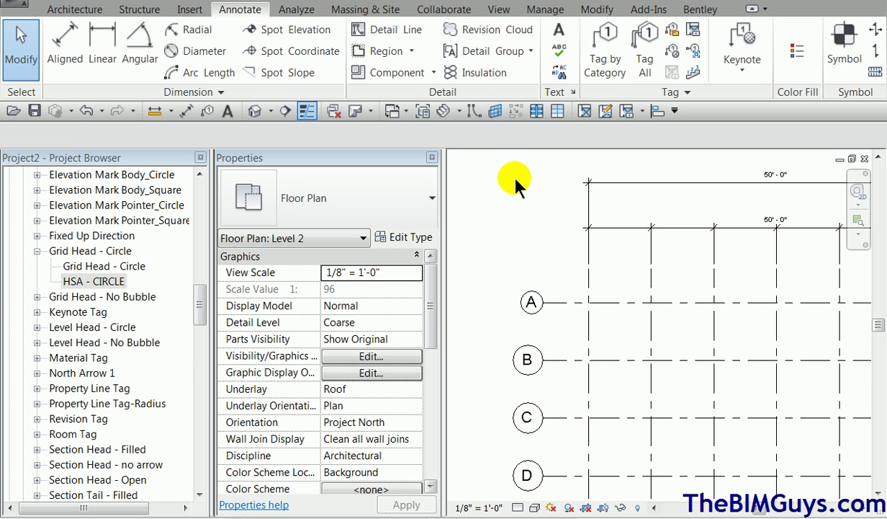
Step: Select all grids of grid B's type visible in the view and change them to the HSA-BUBBLE type
left_click(555, 367)
right_click(555, 360)
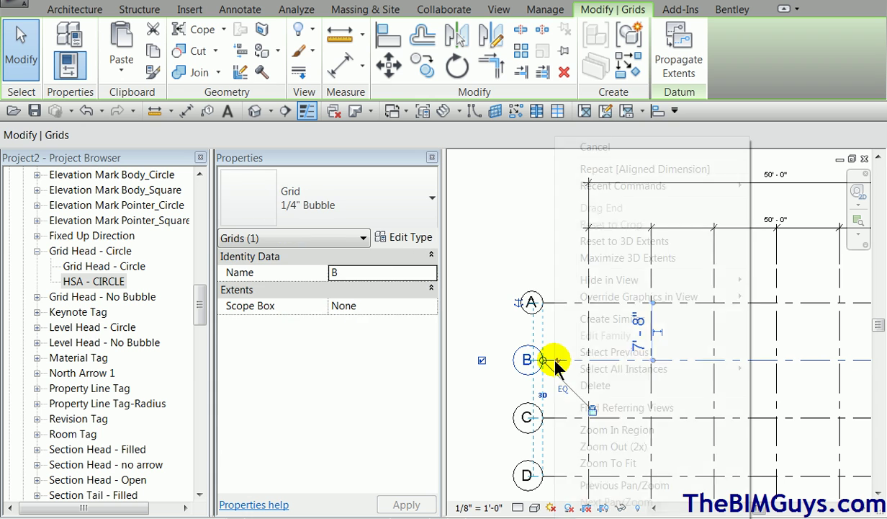
mouse_move(636, 378)
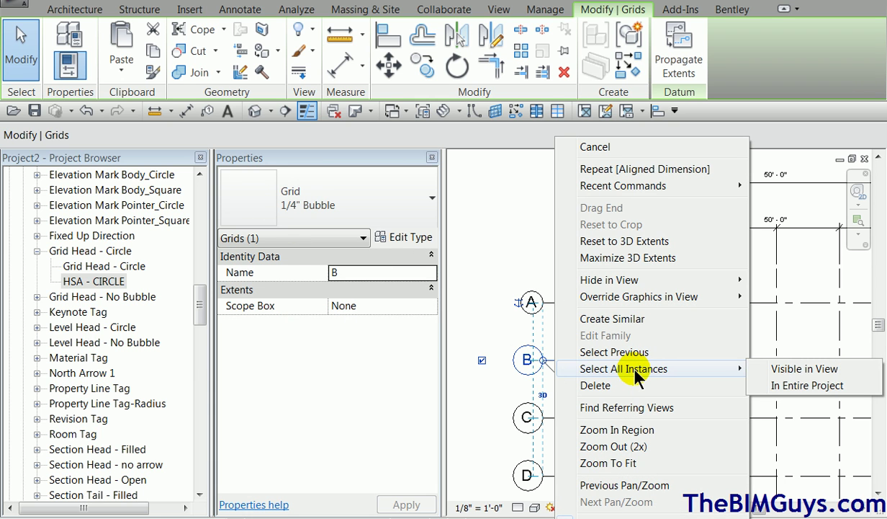
left_click(784, 370)
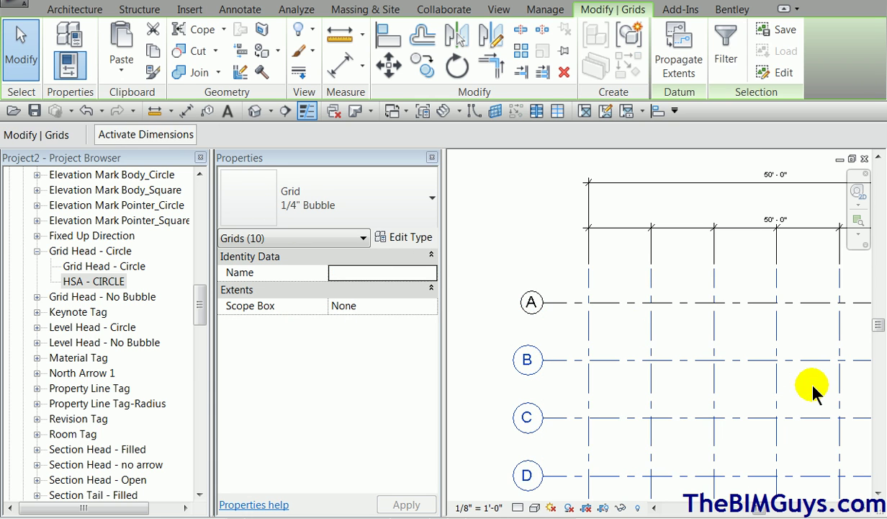
left_click(421, 204)
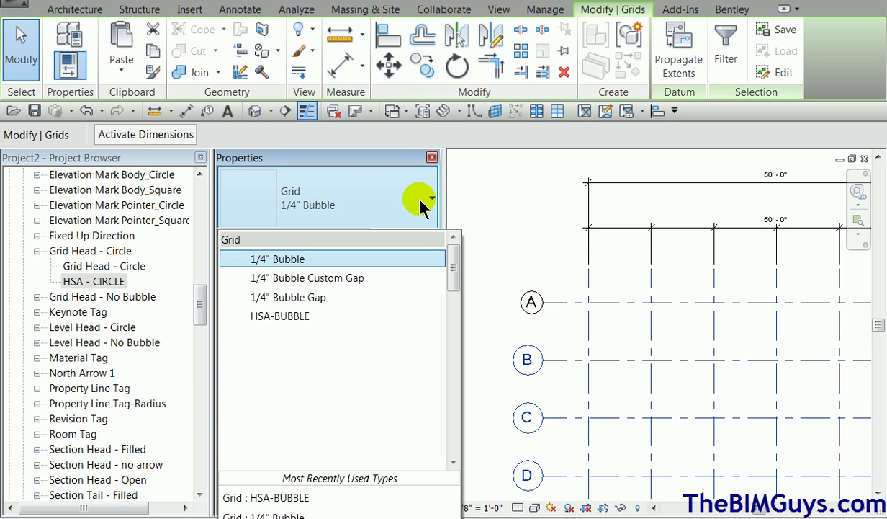
left_click(310, 317)
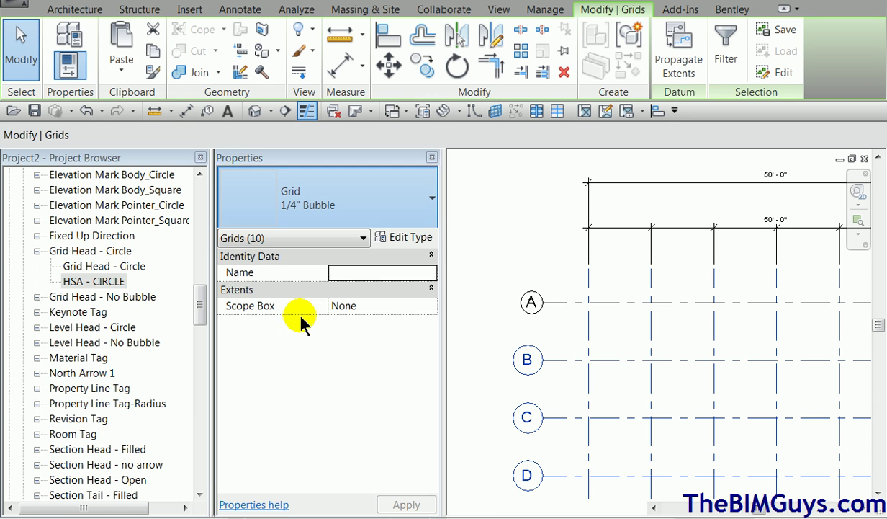
left_click(521, 238)
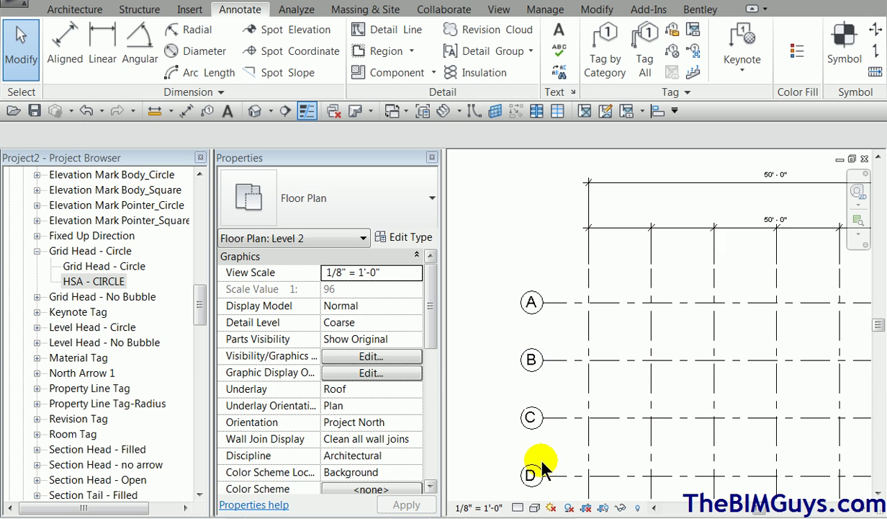
Step: Examine grid D's bubble up close, and then the bubbles of the whole grid layout
scroll(534, 473, "up", 5)
middle_click_drag(548, 469, 618, 352)
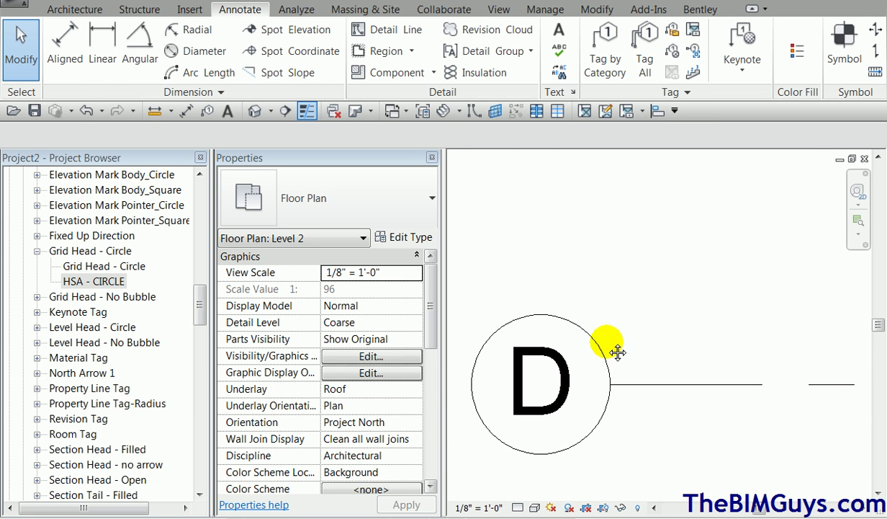
left_click(678, 454)
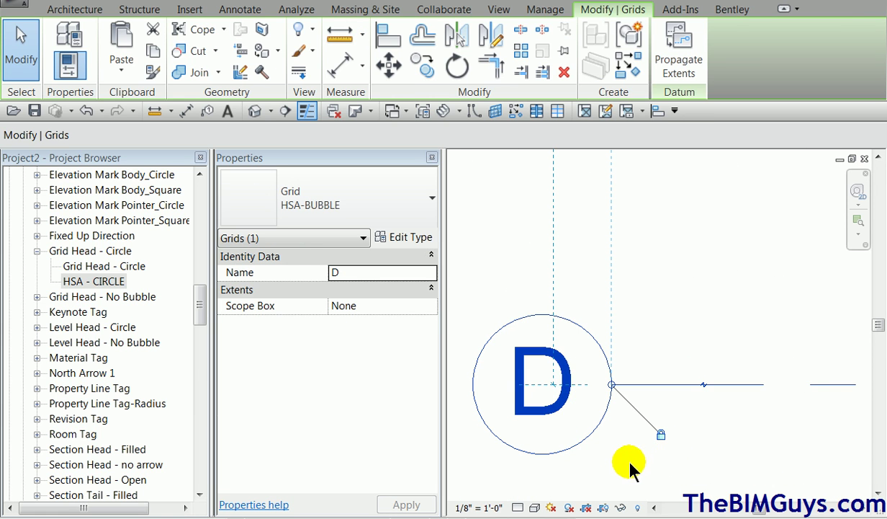
key("Escape")
scroll(673, 284, "down", 4)
scroll(673, 281, "down", 3)
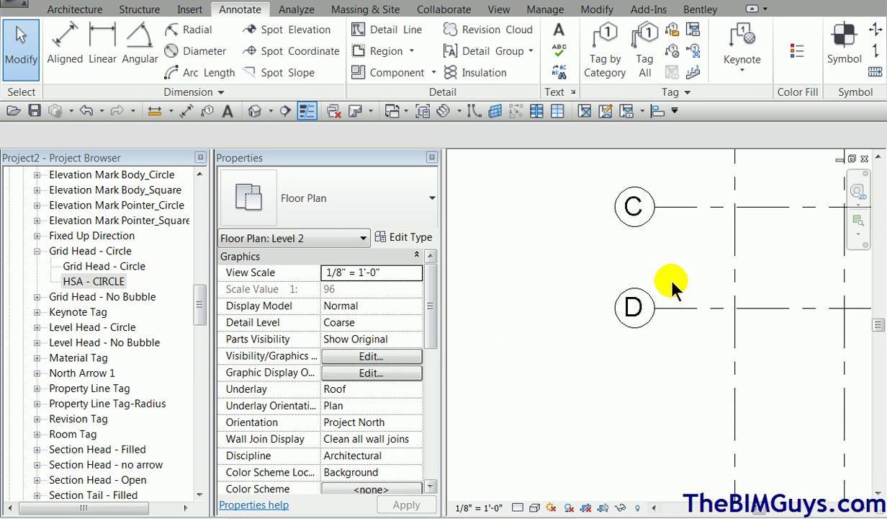
middle_click_drag(612, 328, 544, 412)
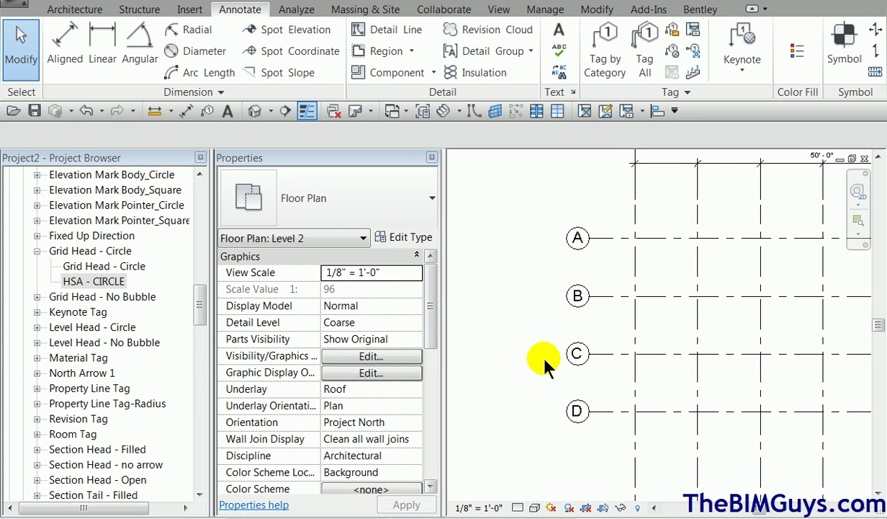
scroll(541, 362, "down", 2)
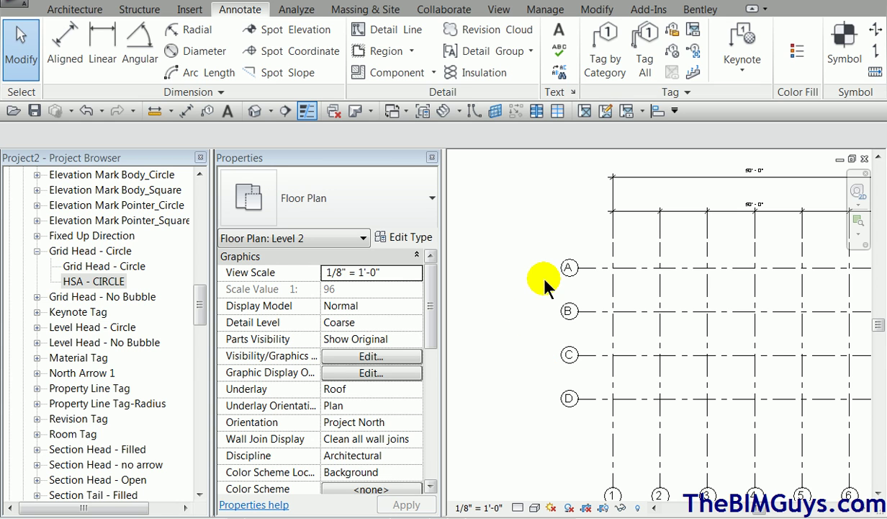
left_click(76, 251)
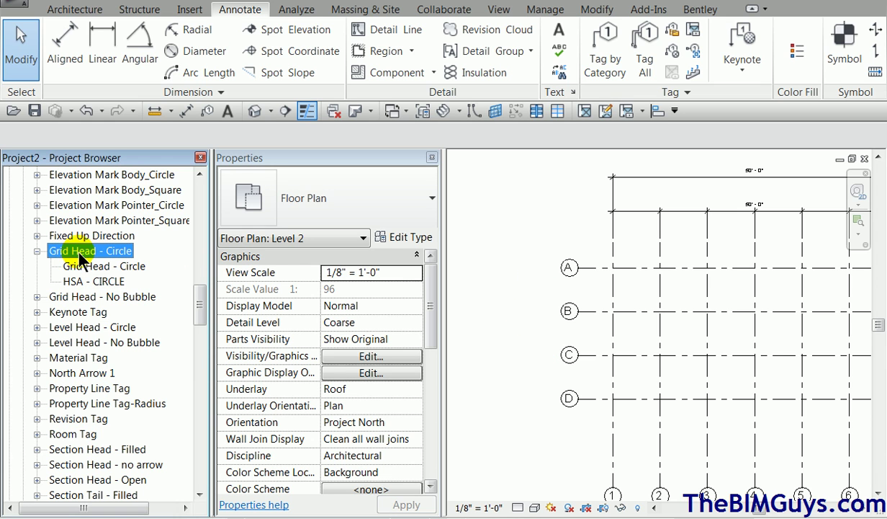
right_click(86, 253)
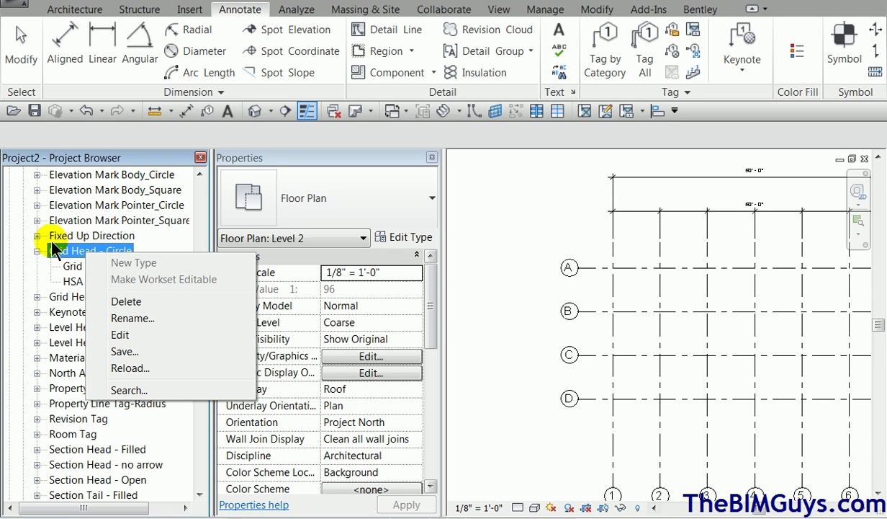
left_click(137, 337)
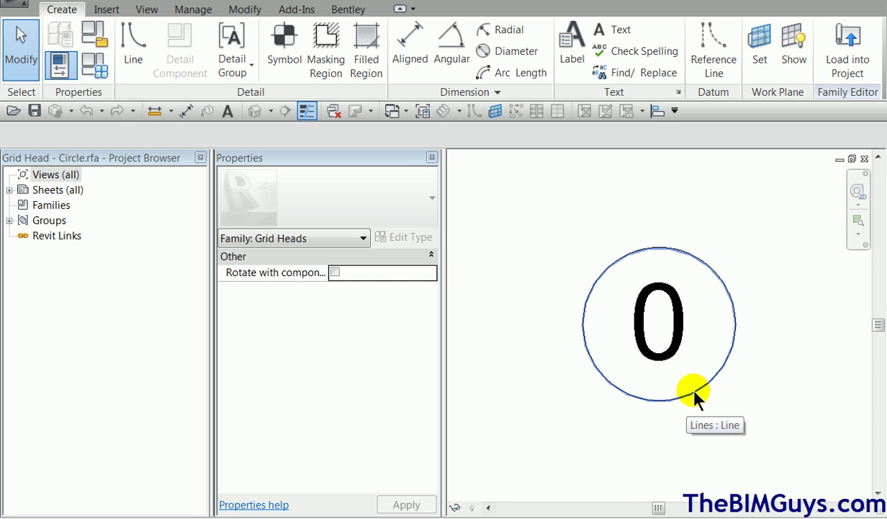
left_click(864, 160)
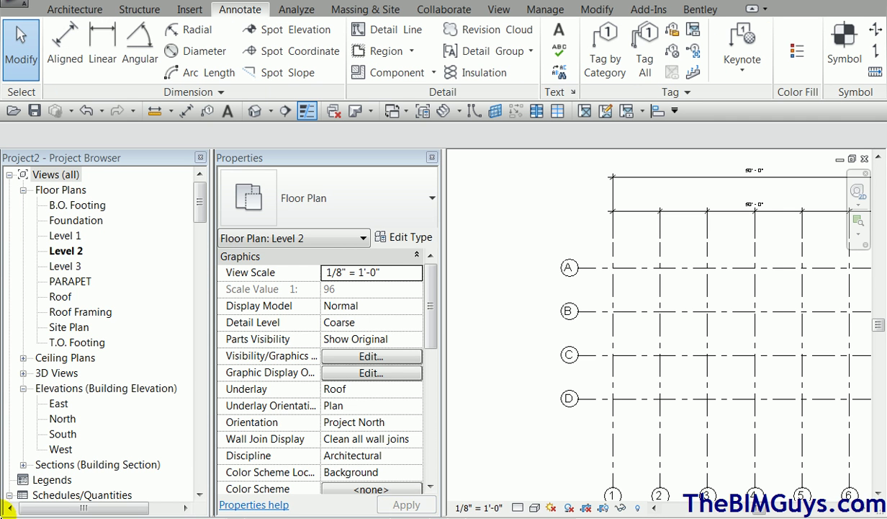
Step: Open the Grid Head - Circle family from the project's annotation symbols for editing
left_click_drag(199, 199, 211, 301)
left_click(66, 280)
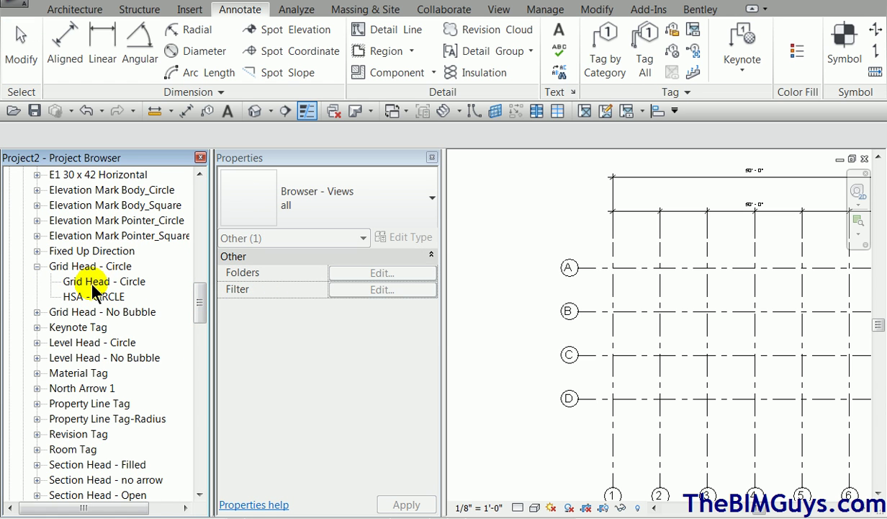
left_click(73, 266)
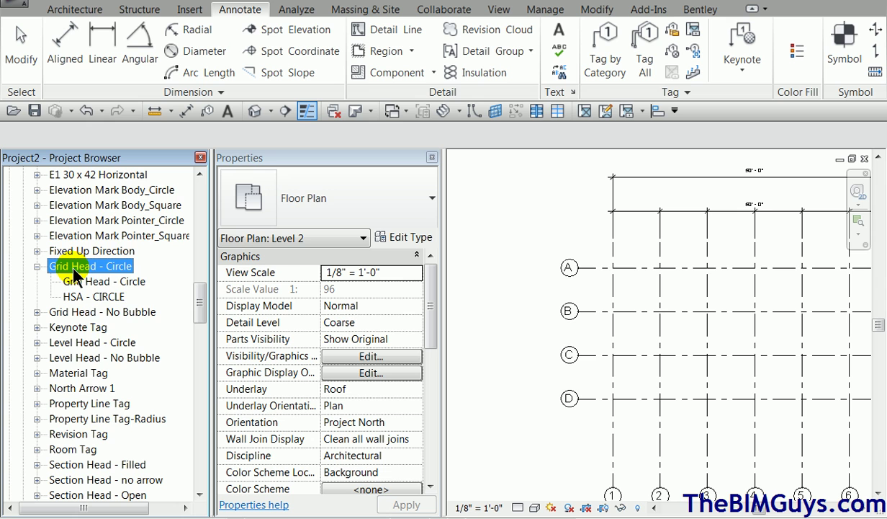
right_click(73, 269)
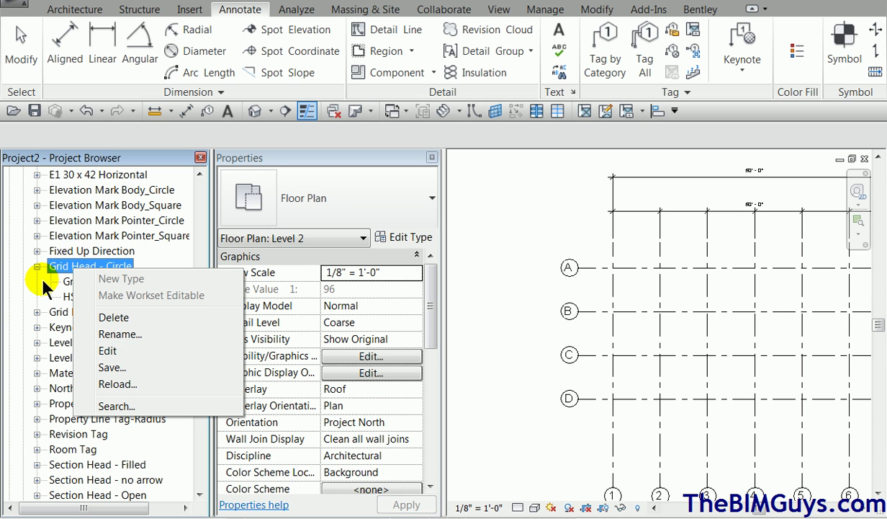
left_click(108, 350)
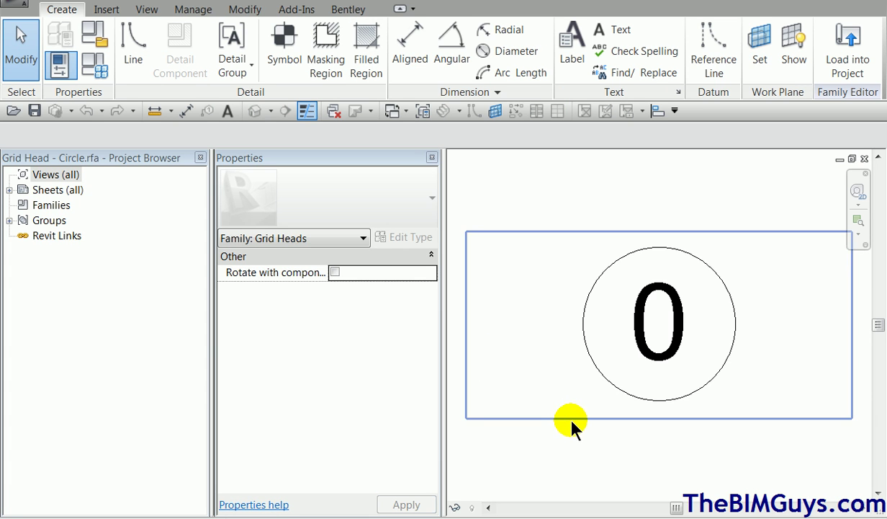
Step: Turn on the visibility of Dimensions and Reference Planes in the grid head family's view
scroll(572, 440, "down", 1)
middle_click_drag(585, 452, 576, 422)
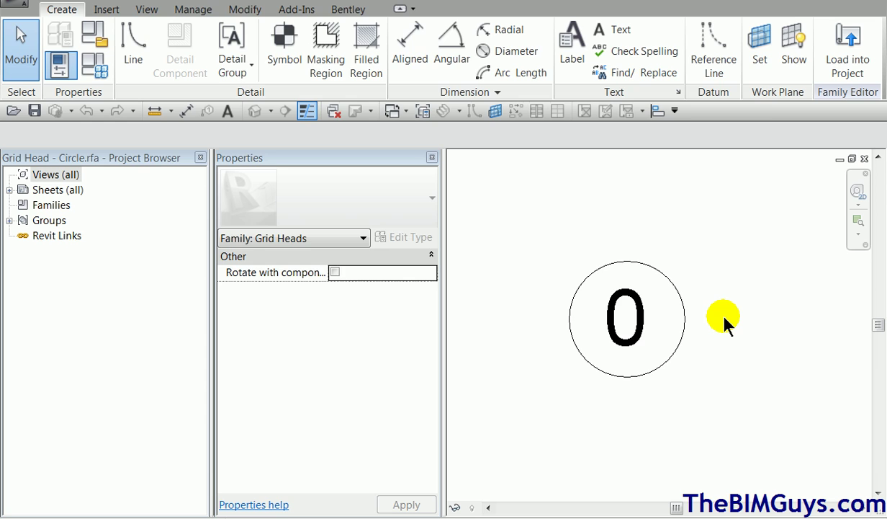
key("v")
key("v")
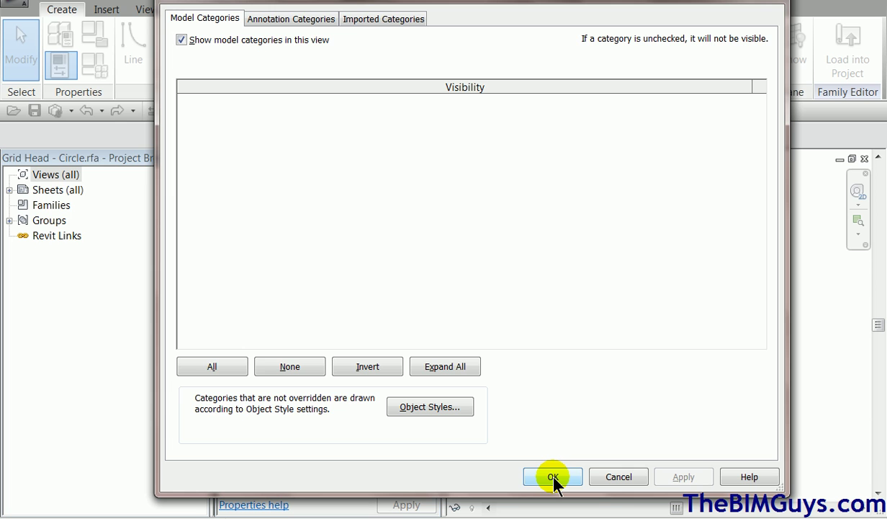
left_click(286, 22)
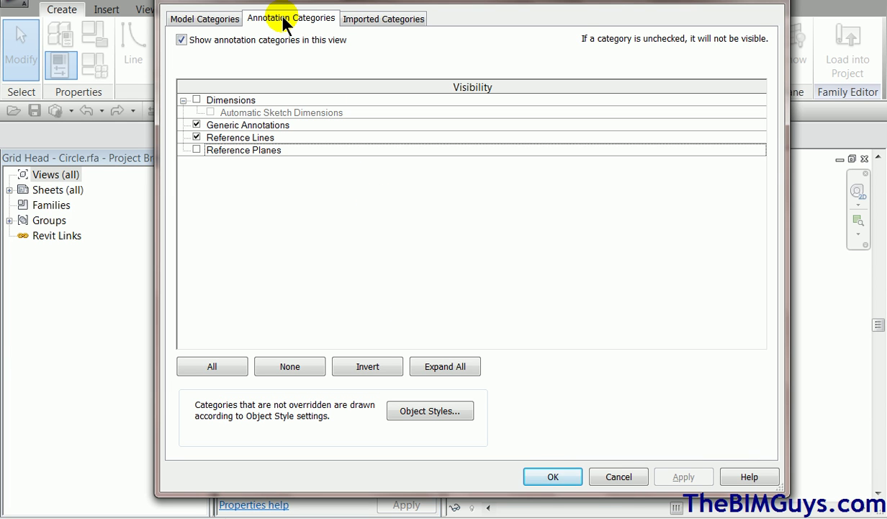
left_click(196, 101)
left_click(197, 149)
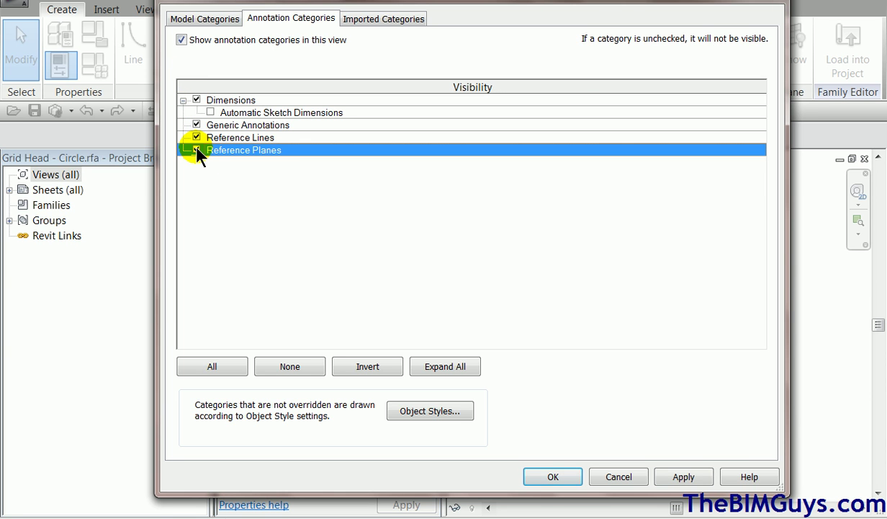
left_click(560, 479)
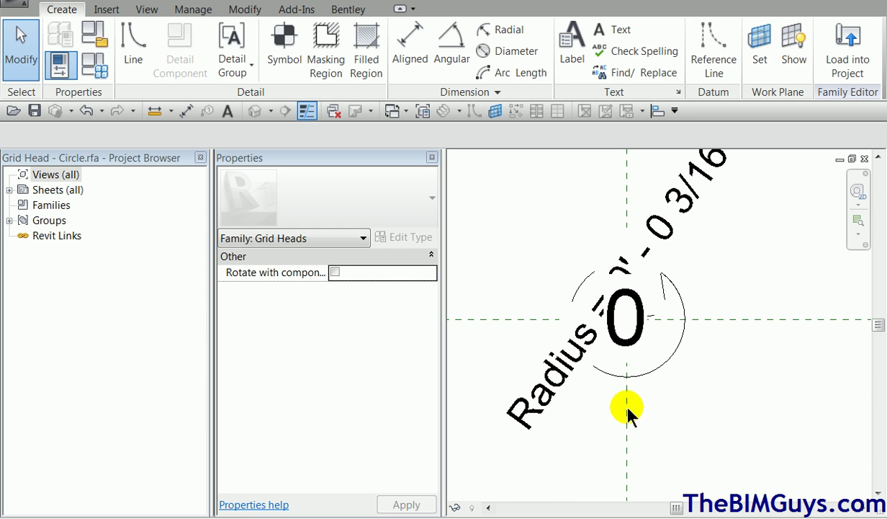
Step: Duplicate the type of the label inside the grid head circle under the name 1/8"
left_click(639, 335)
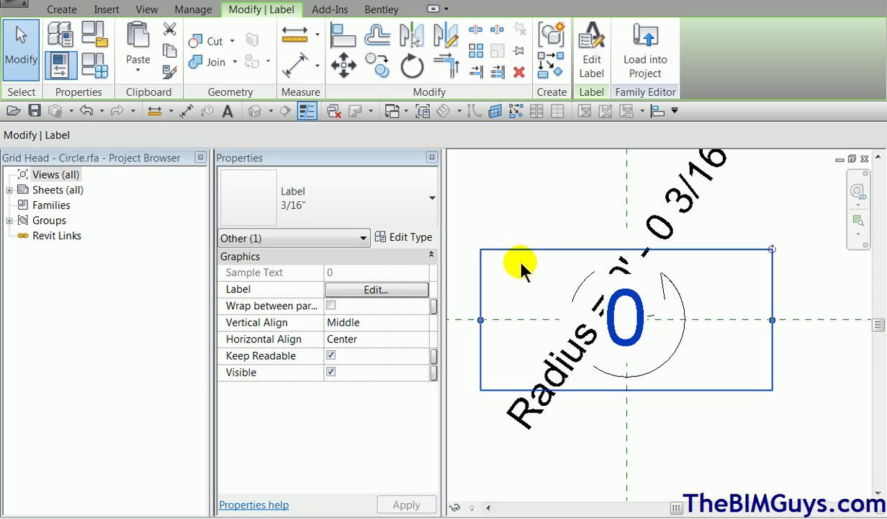
left_click(430, 199)
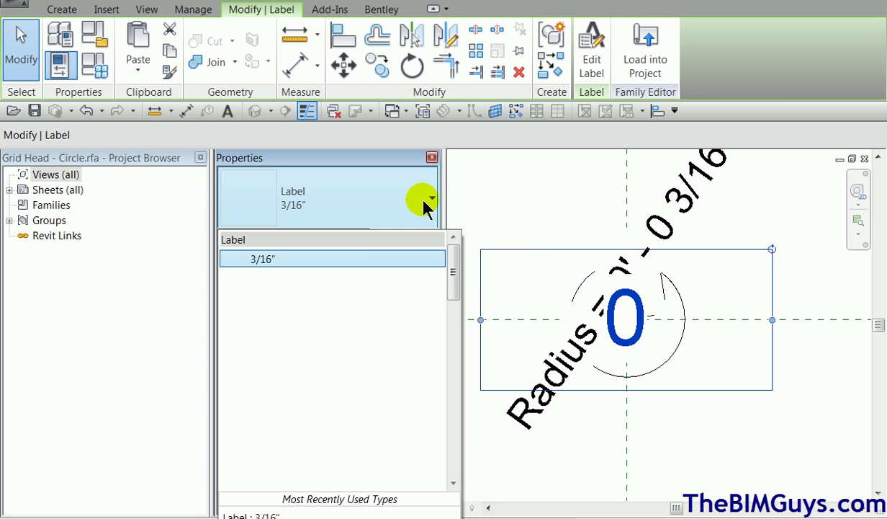
left_click(425, 204)
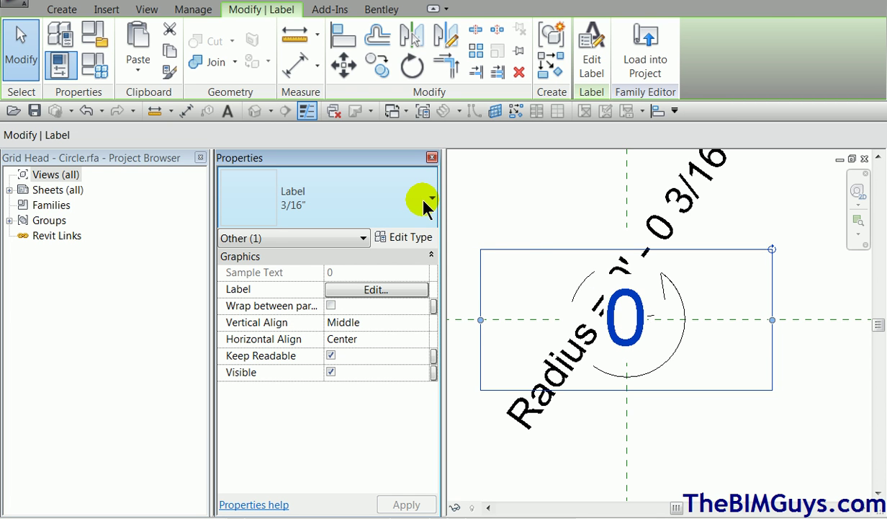
left_click(421, 239)
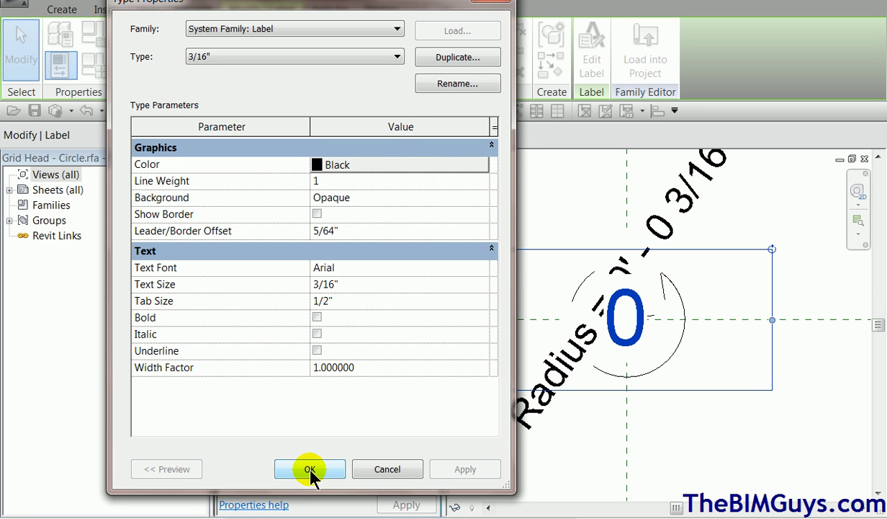
left_click(454, 57)
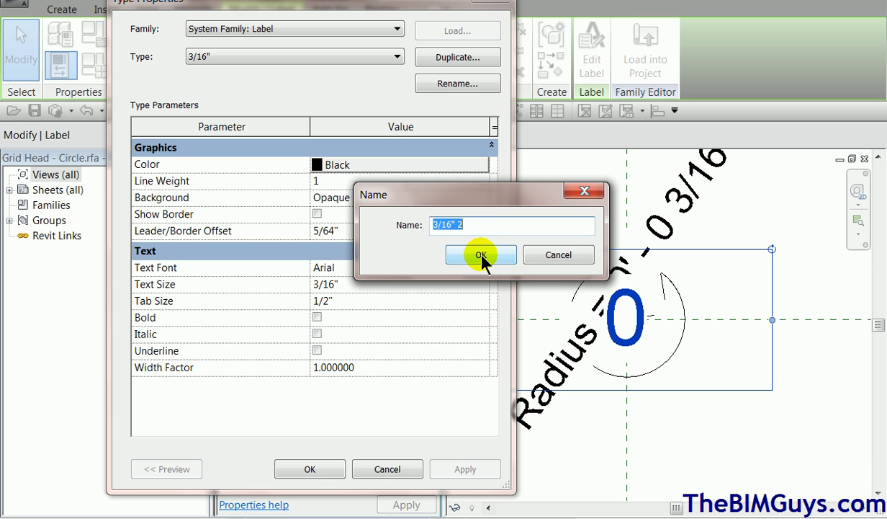
type("1/8\"")
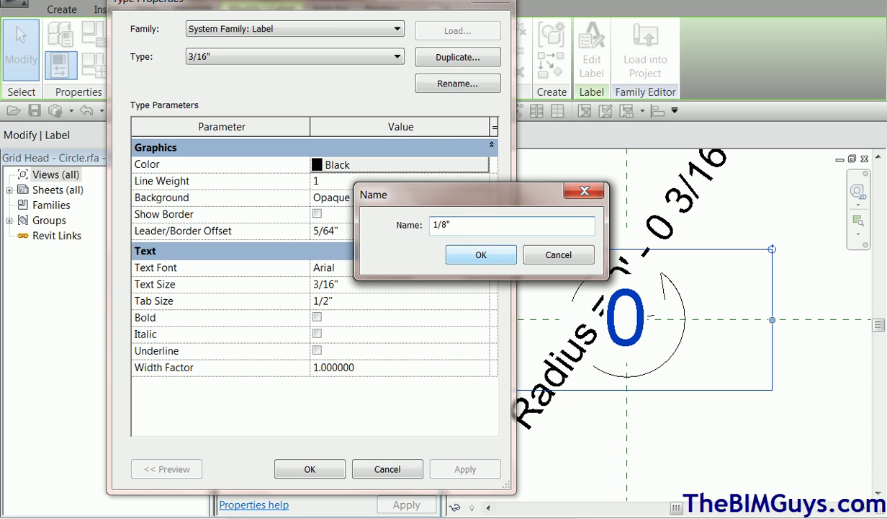
left_click(479, 256)
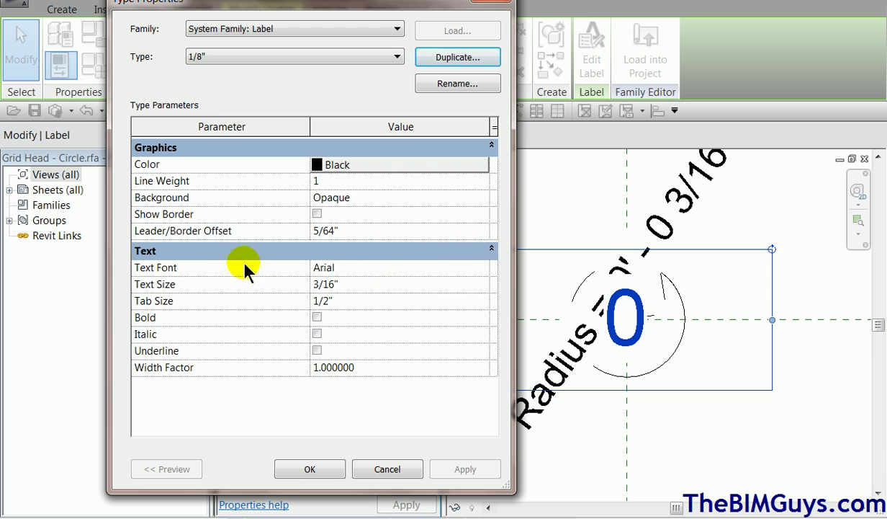
Step: Set the text size of the 1/8" label type to 1/8" and check it in the label's type properties
left_click(335, 287)
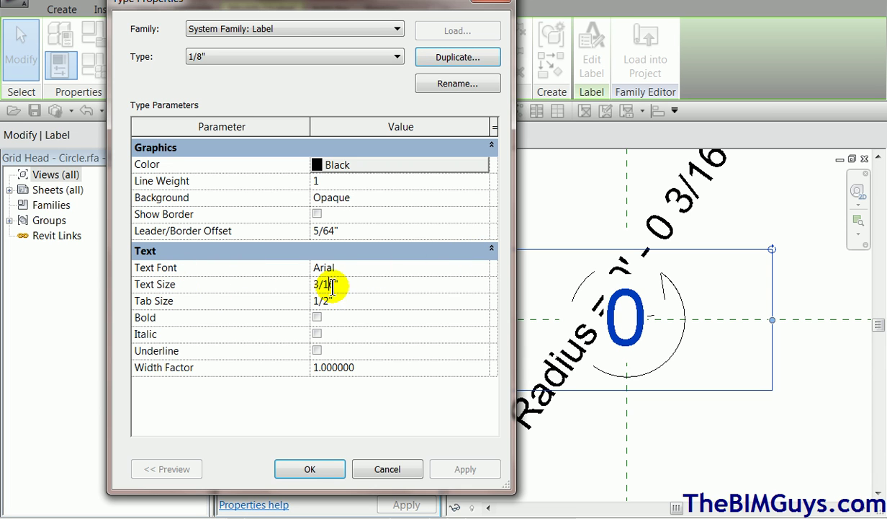
left_click_drag(334, 286, 295, 298)
type("1/8")
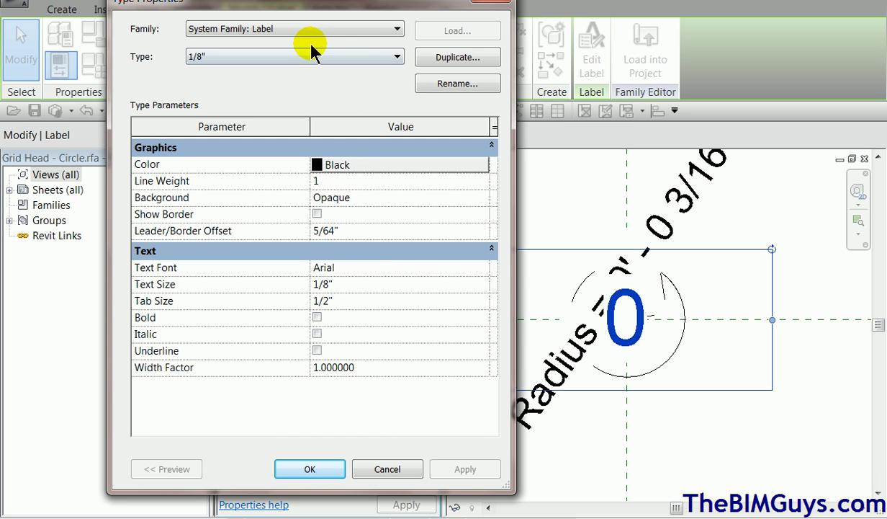
left_click(311, 469)
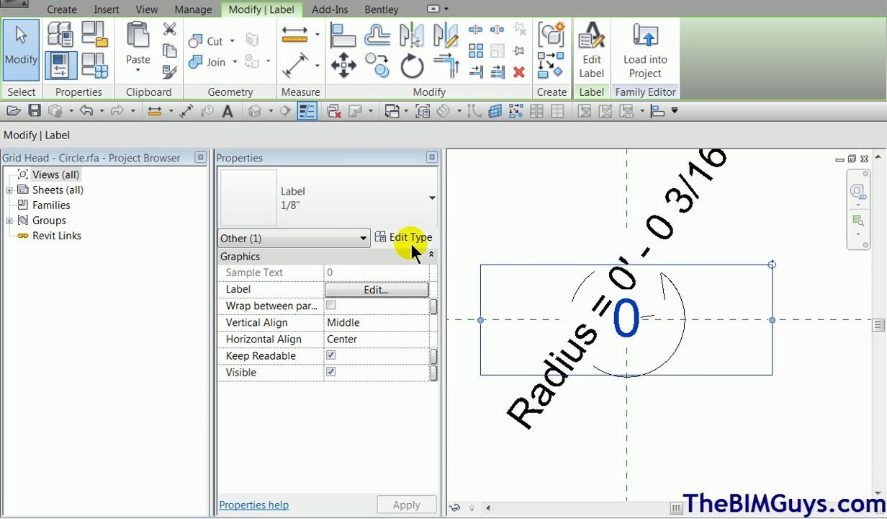
left_click(312, 475)
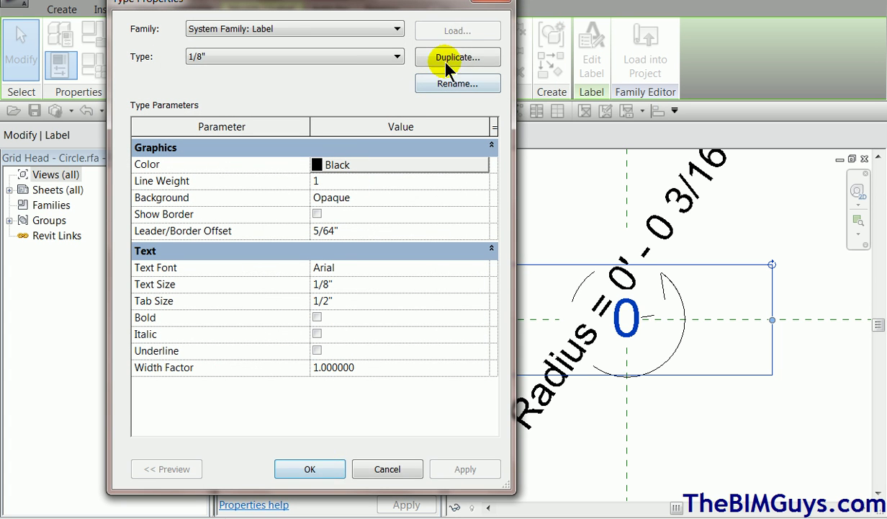
left_click(369, 59)
left_click(370, 59)
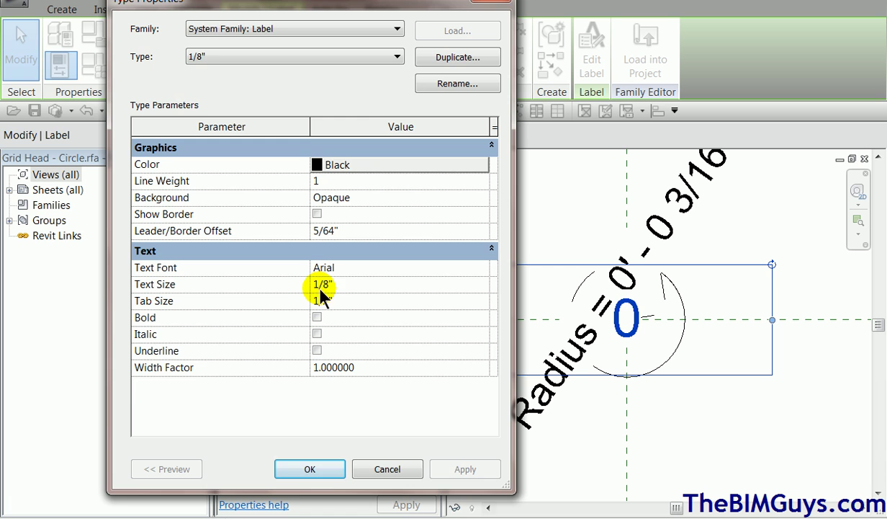
left_click(331, 469)
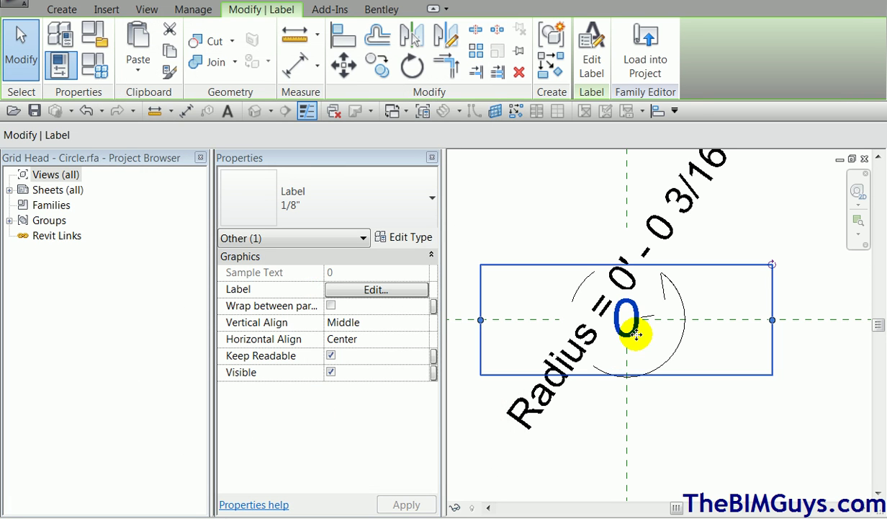
left_click(686, 436)
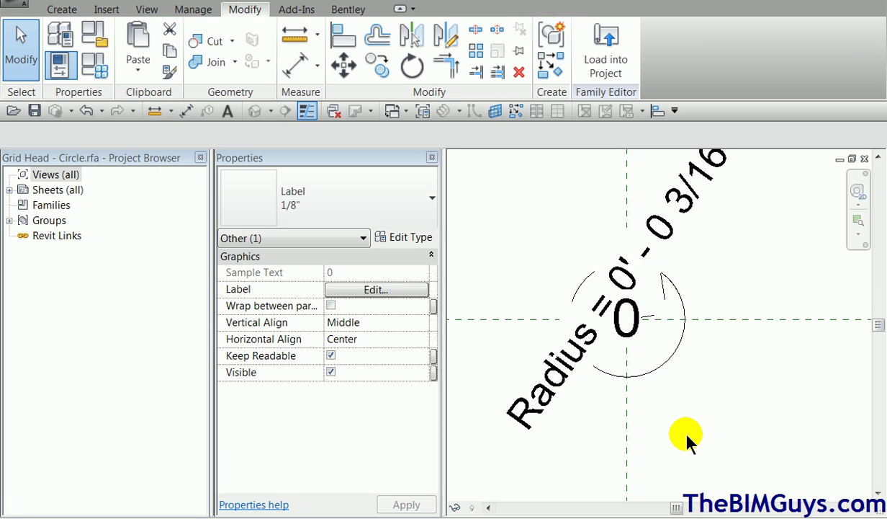
Step: Load the edited grid head family into Project2, overwriting the existing version without its parameter values
left_click(617, 76)
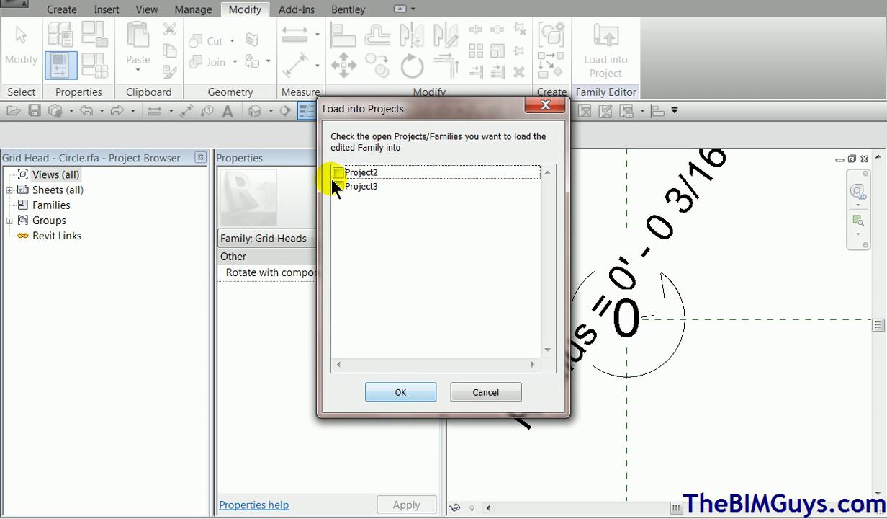
left_click(338, 173)
left_click(401, 393)
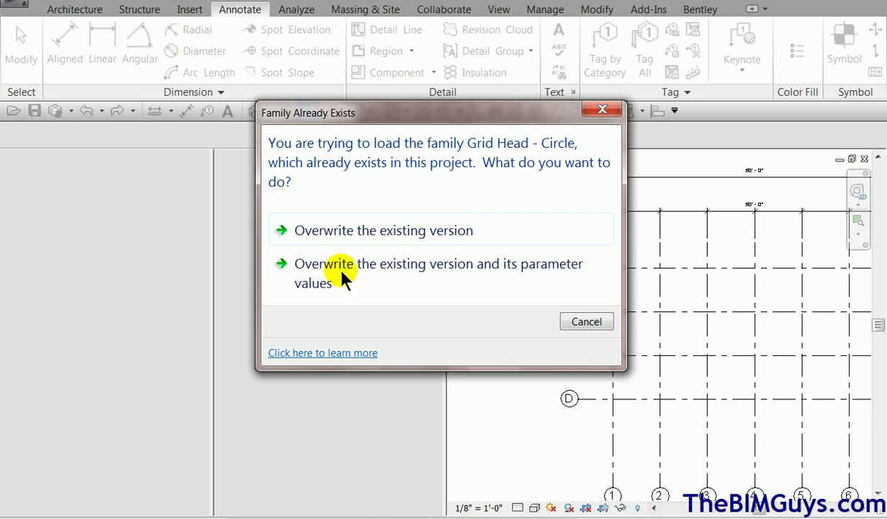
left_click(346, 230)
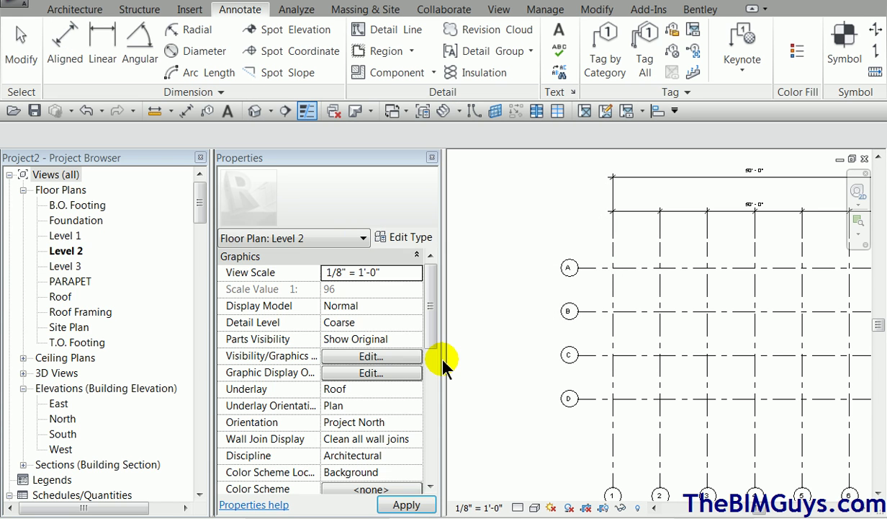
Step: Inspect grid A's updated bubble and draw a new vertical HSA-BUBBLE grid about 18' to the left of grid 1
scroll(592, 276, "up", 1)
scroll(594, 272, "up", 3)
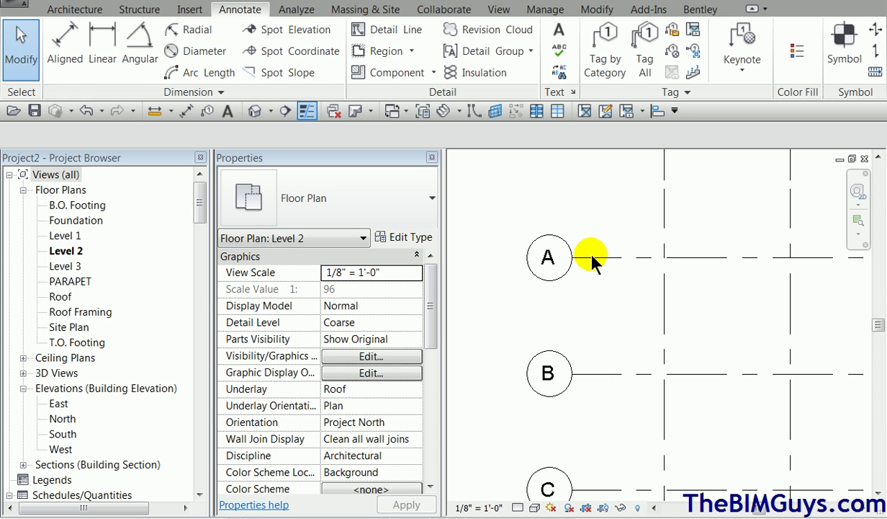
left_click(598, 258)
scroll(598, 310, "down", 3)
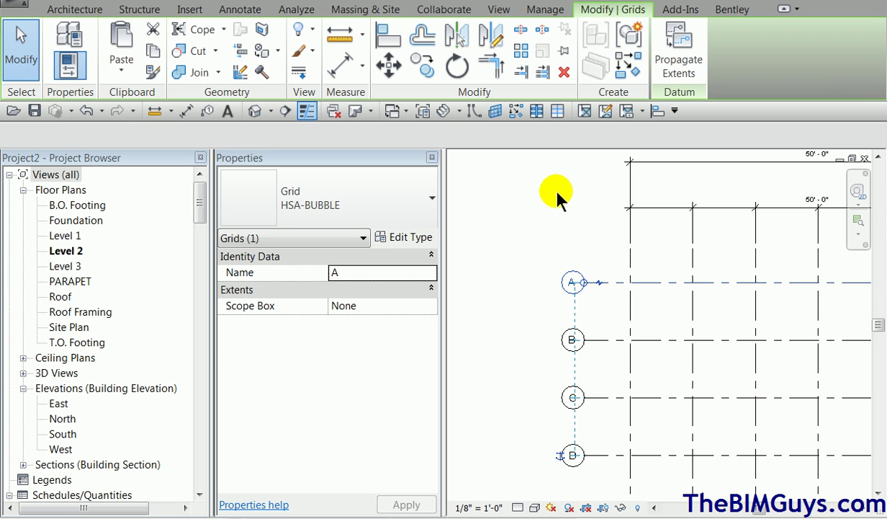
key("g")
key("r")
left_click(494, 209)
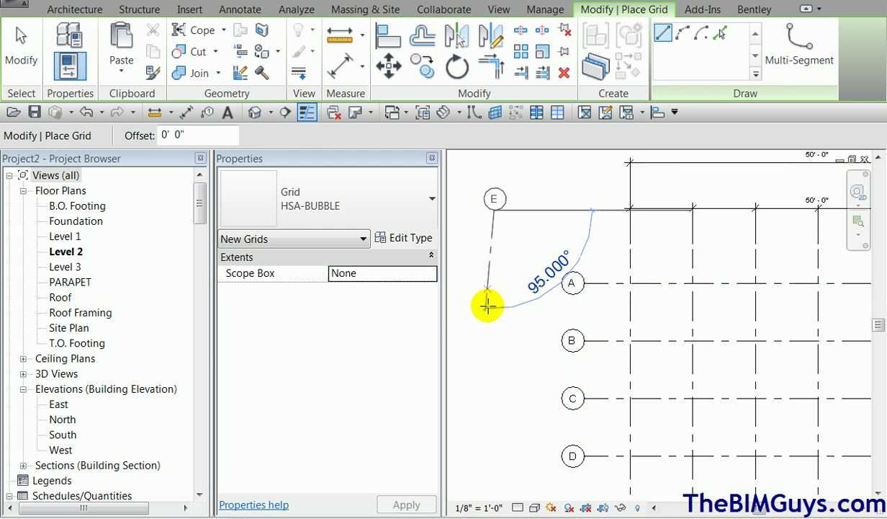
left_click(493, 356)
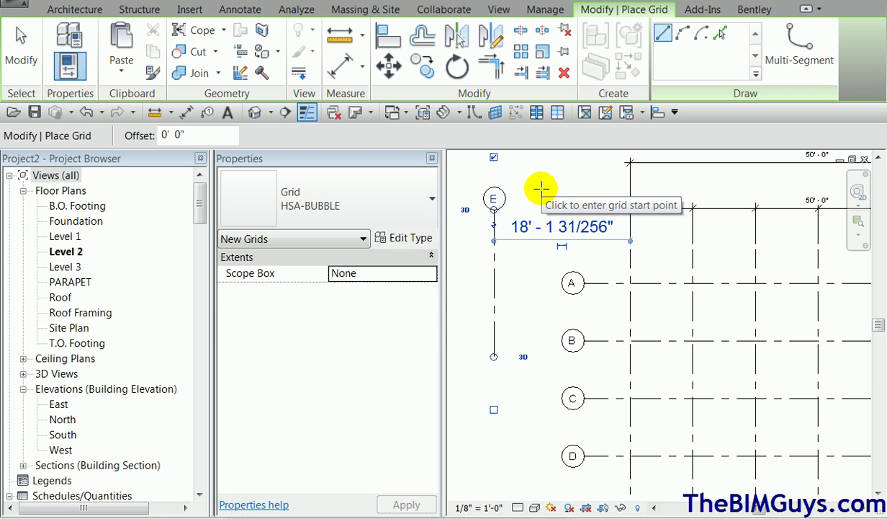
key("Escape")
key("Escape")
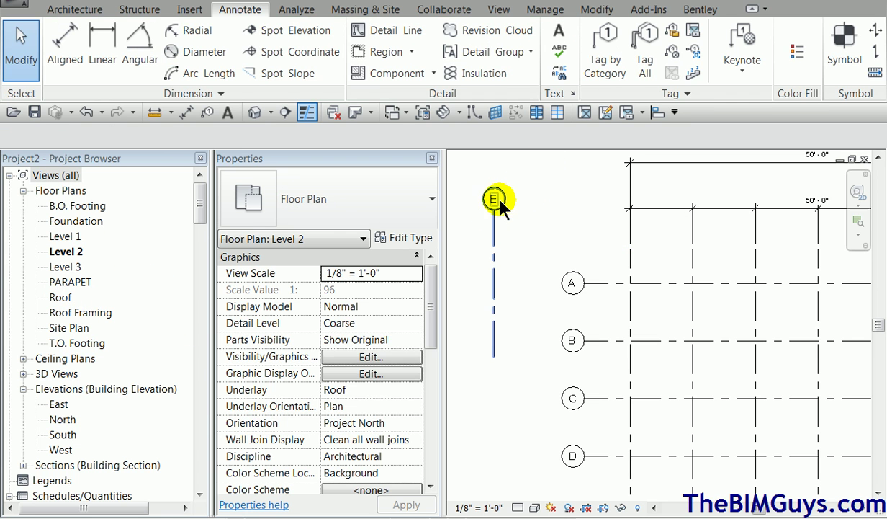